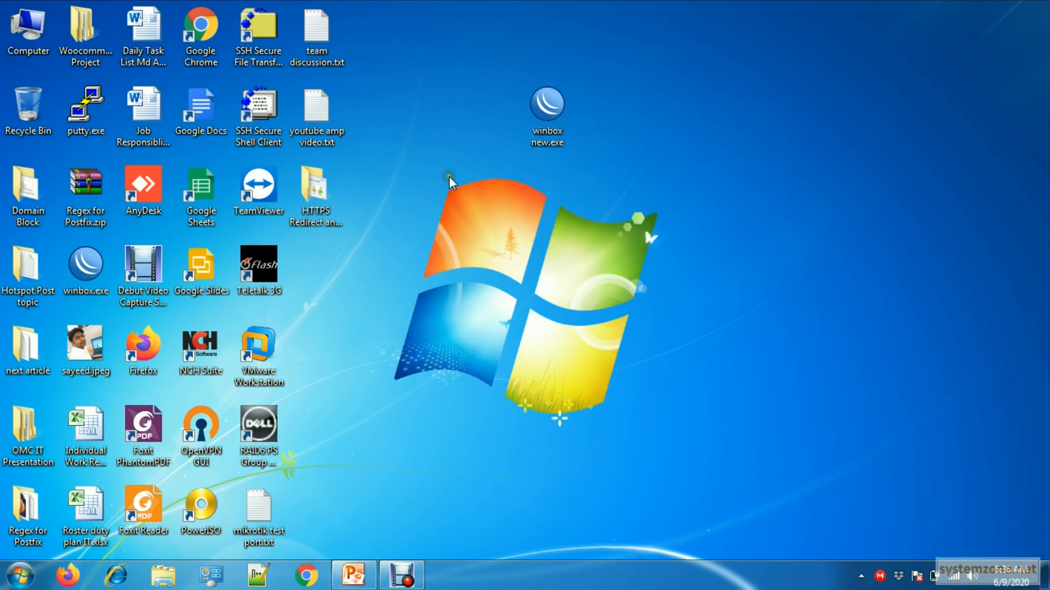
- Run winbox new.exe from the desktop and connect to the neighbouring MikroTik router by its MAC address as admin
double_click(546, 120)
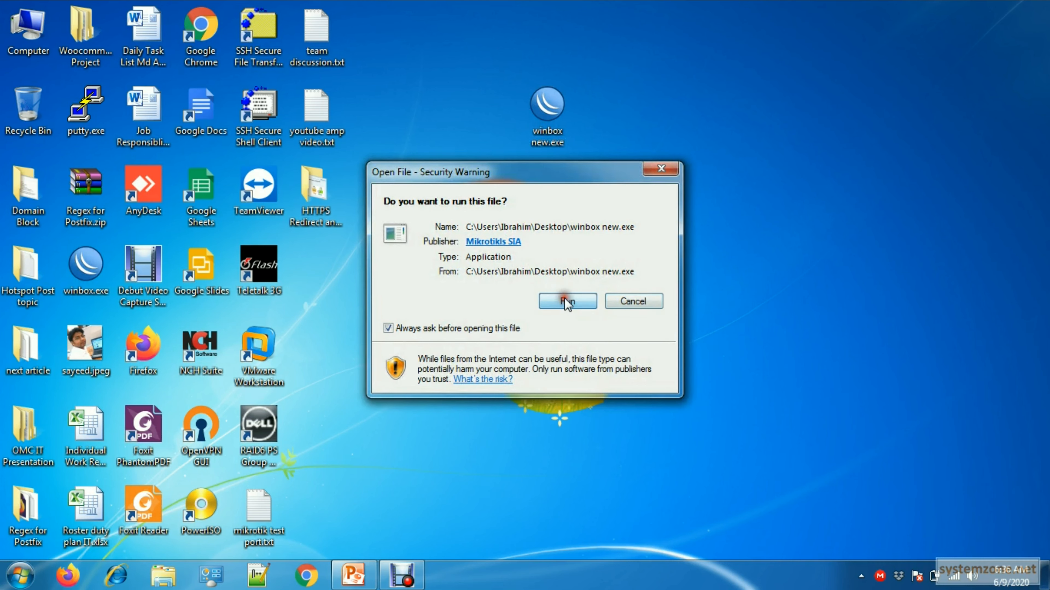
click(566, 304)
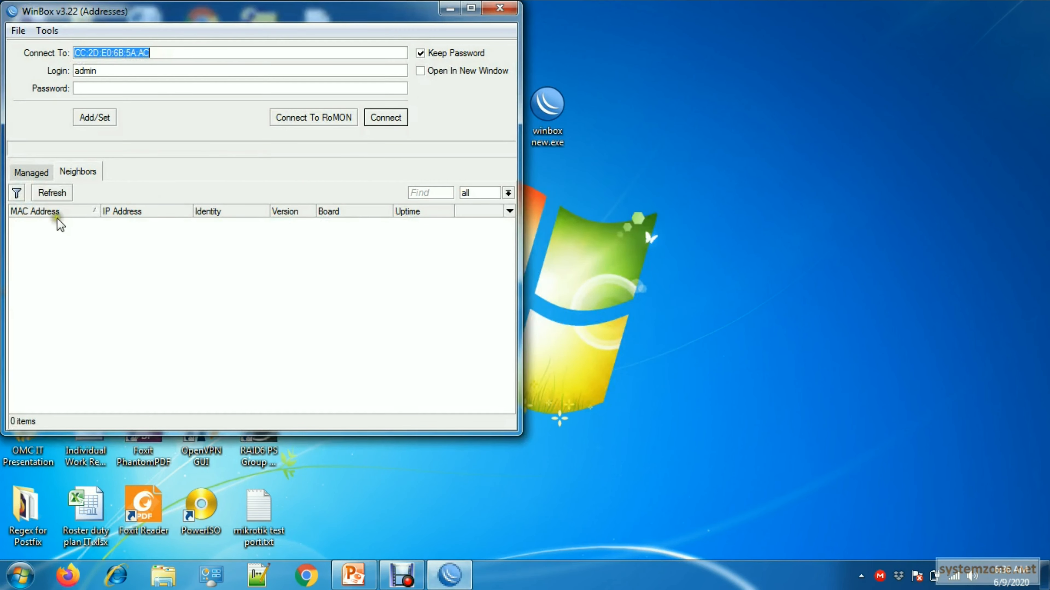
click(52, 225)
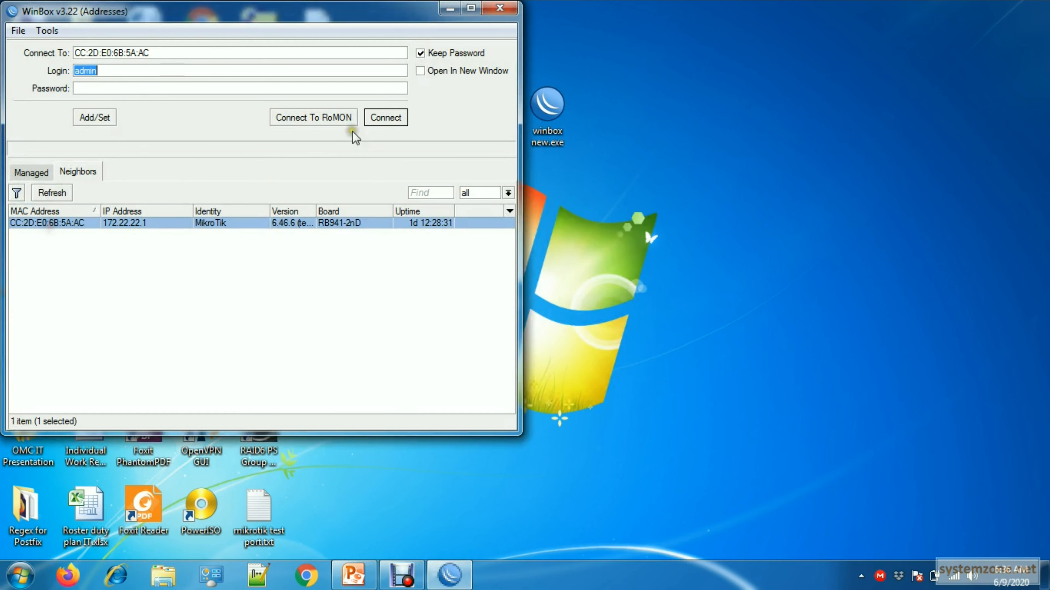
click(384, 119)
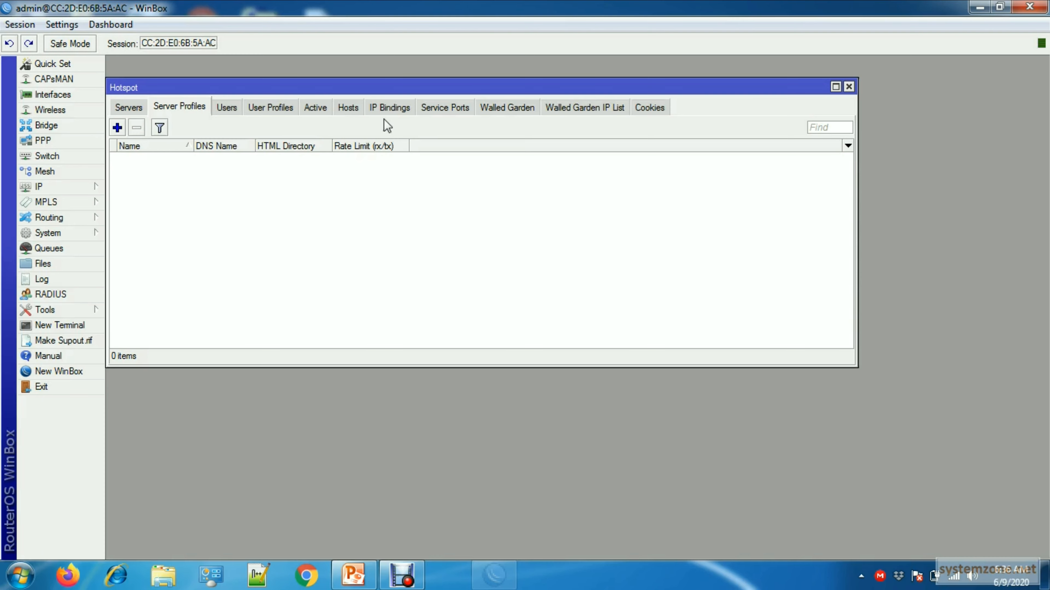
- Close the Hotspot window and bring up the router's system certificates list
click(849, 87)
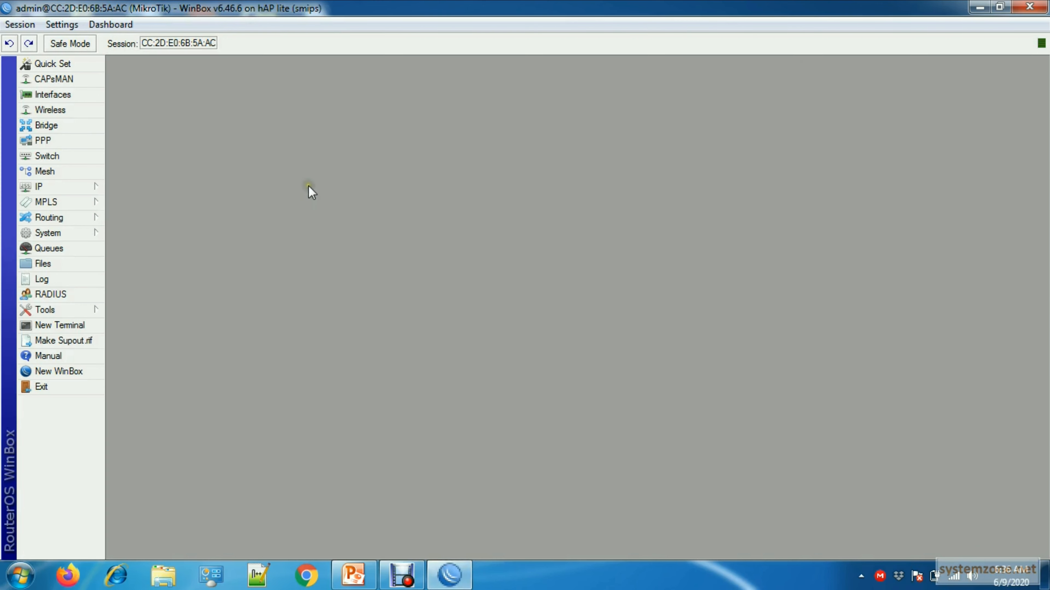
click(91, 233)
click(135, 214)
drag(355, 170, 315, 137)
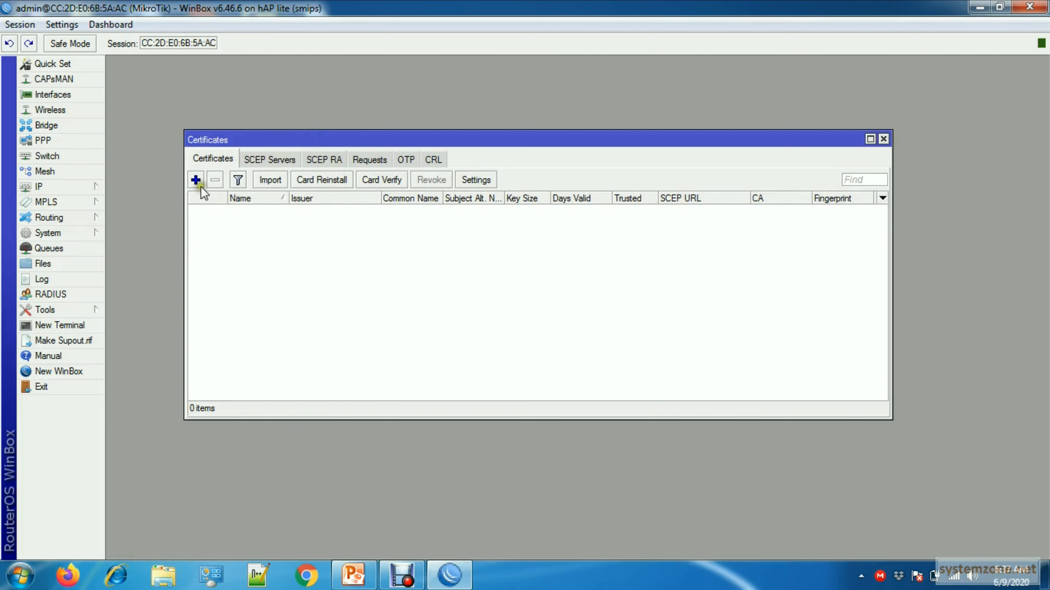
- Start a new certificate and name it CA
click(196, 180)
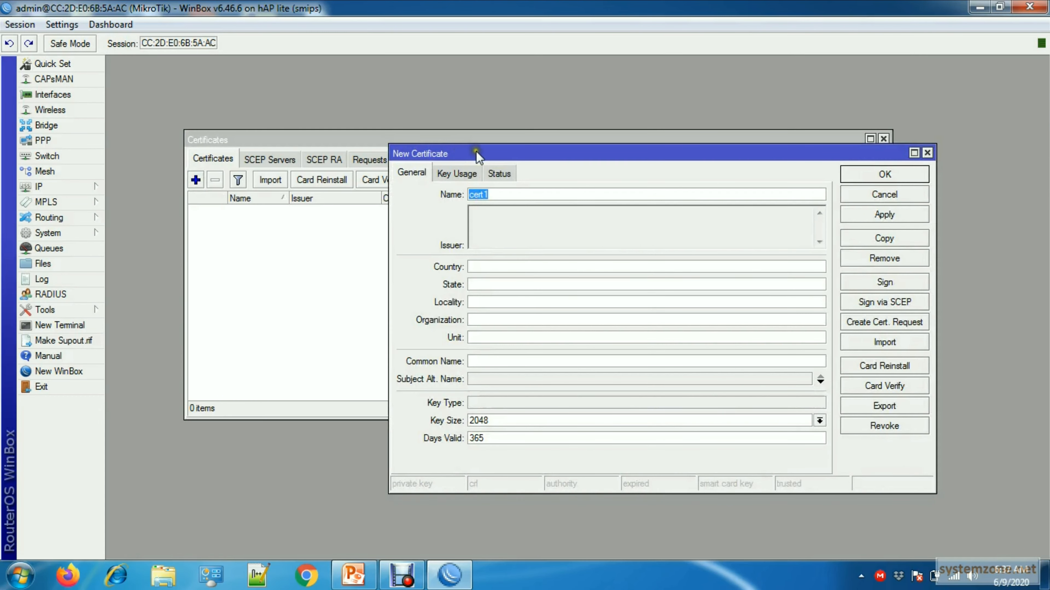
drag(471, 146, 420, 111)
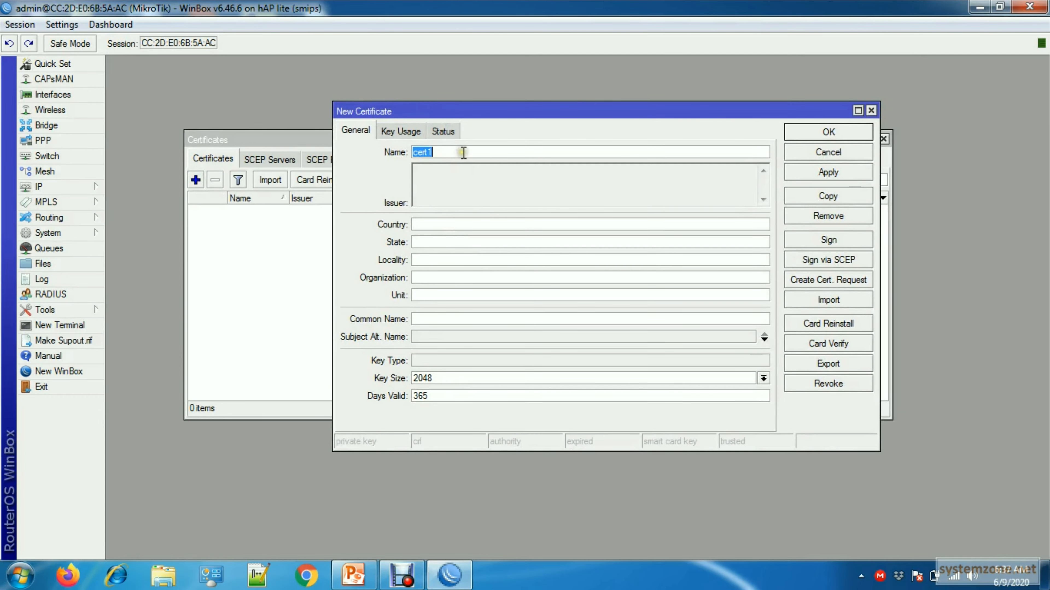
text(CA)
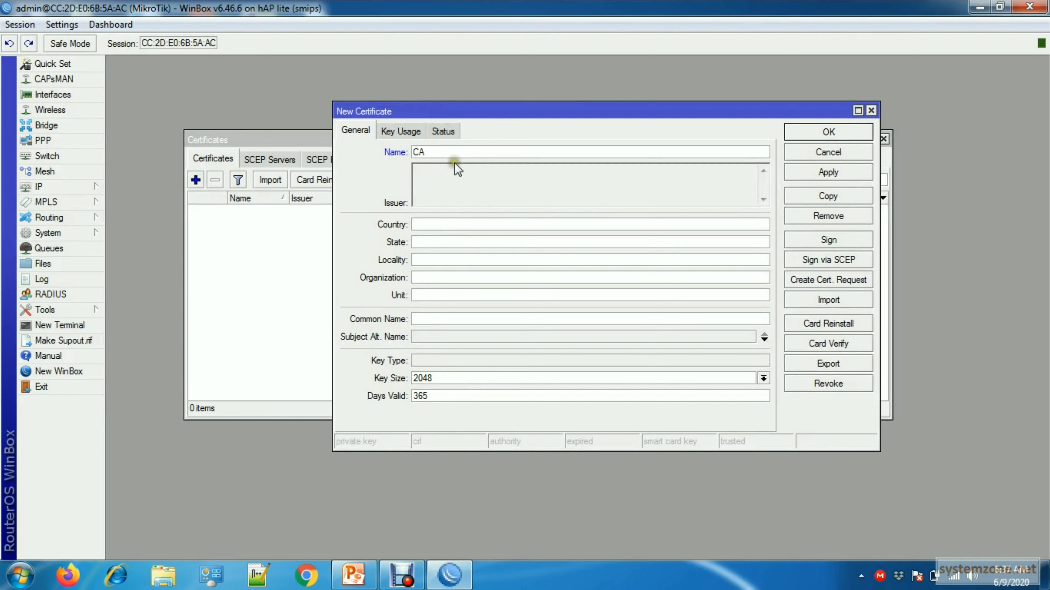
- Set the CA certificate's country to BD and both its state and locality to DHK
click(456, 225)
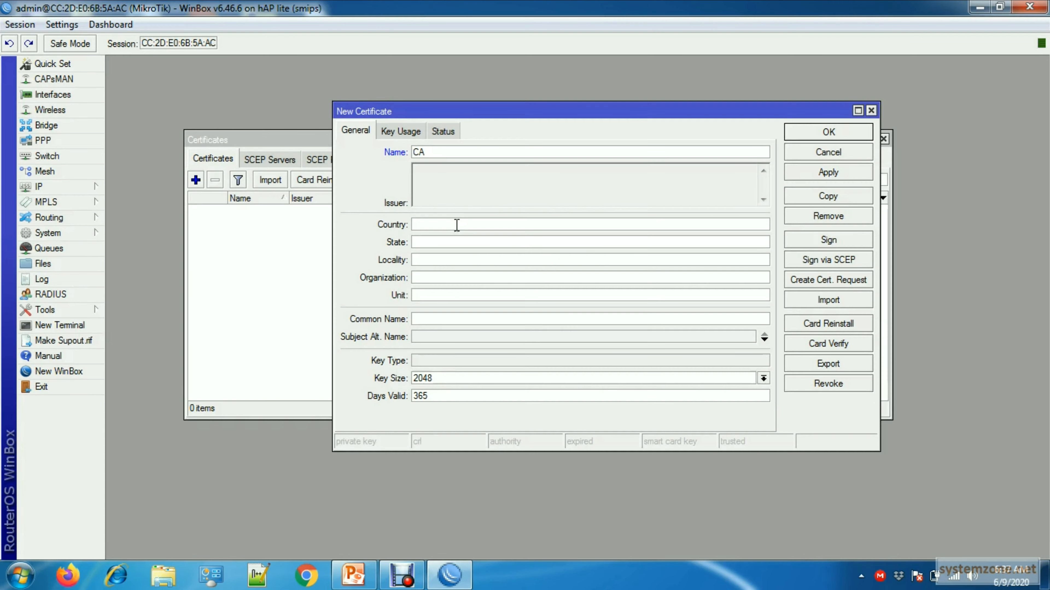
text(BD)
click(434, 246)
text(DHK)
click(432, 260)
- Set the CA certificate's organization to SystemZone, unit to IT, common name to CA and validity to 3650 days
click(427, 277)
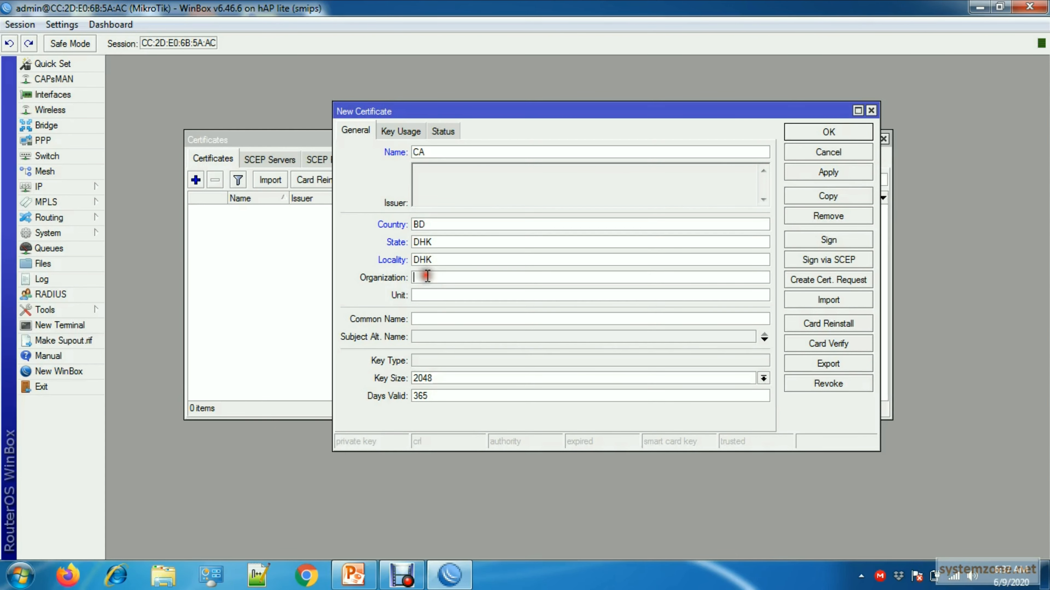
text(SystemZone)
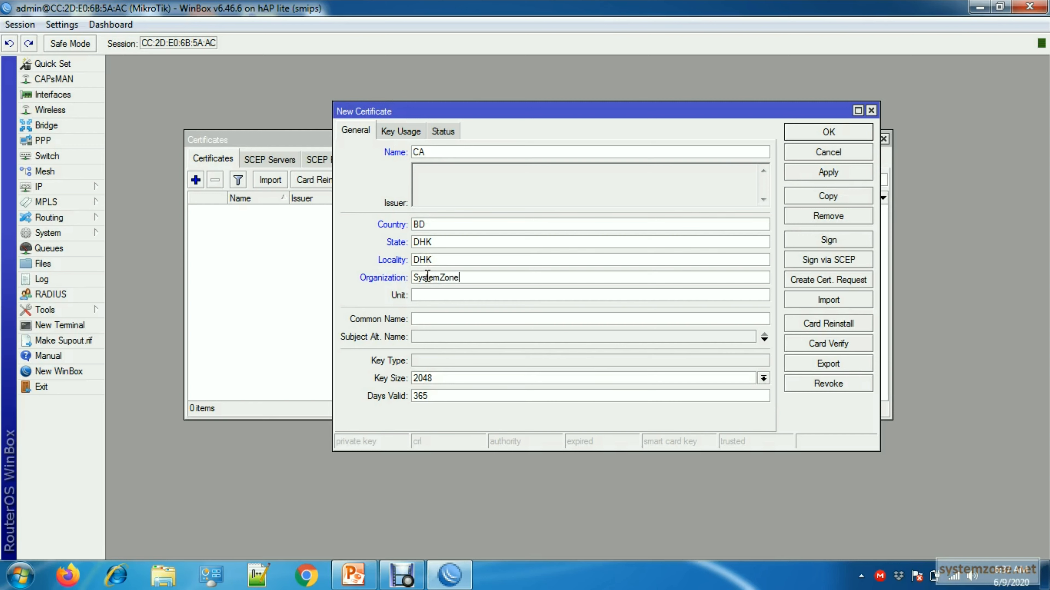
click(436, 295)
text(IT)
click(516, 317)
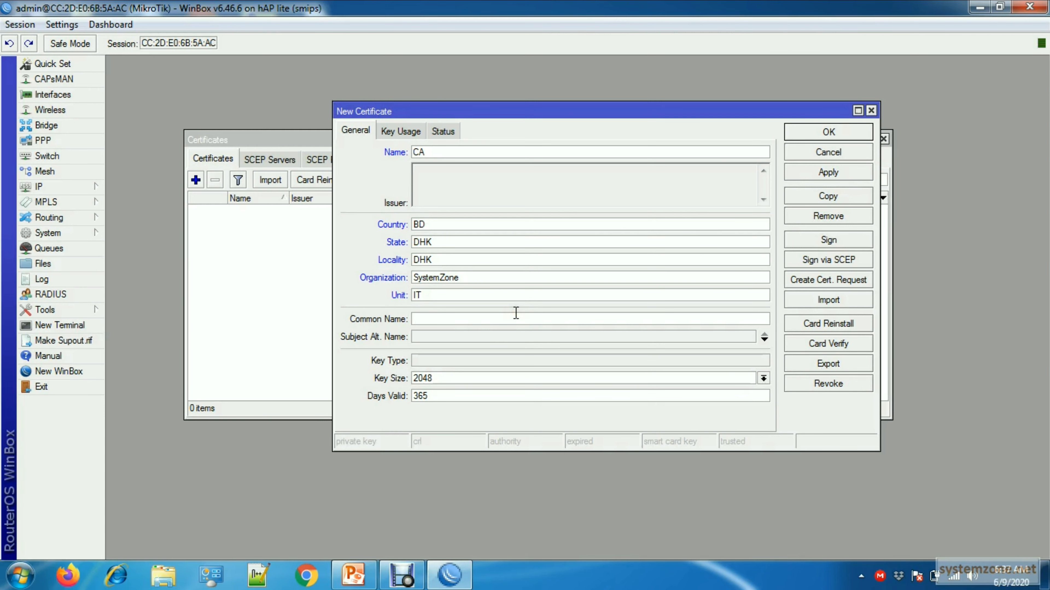
text(CA)
click(454, 397)
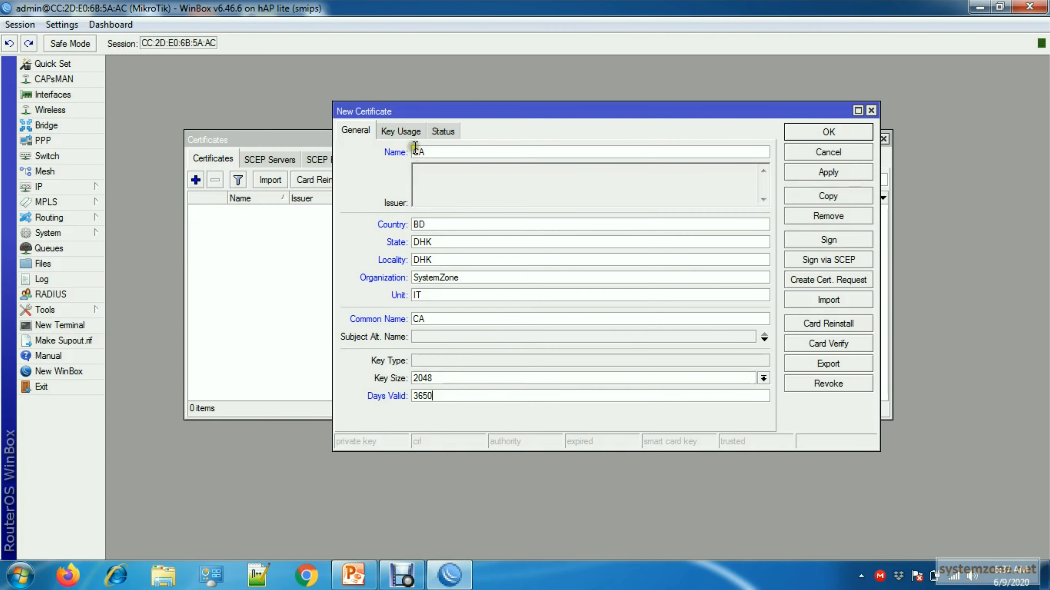
- Limit the CA certificate's key usage to crl sign and key cert. sign, and apply the new certificate
click(410, 136)
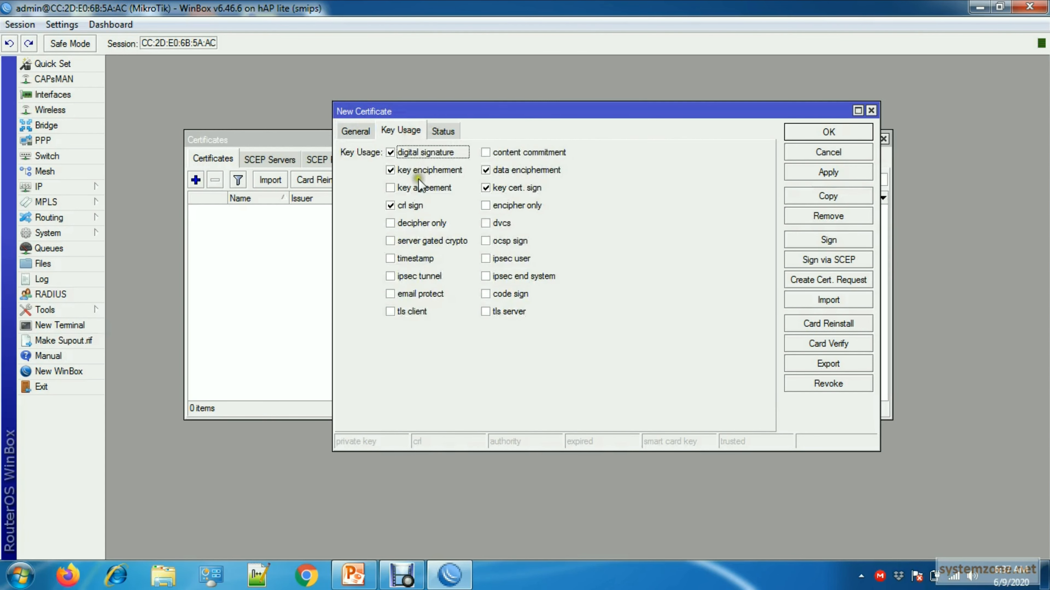
click(392, 170)
click(391, 153)
click(483, 171)
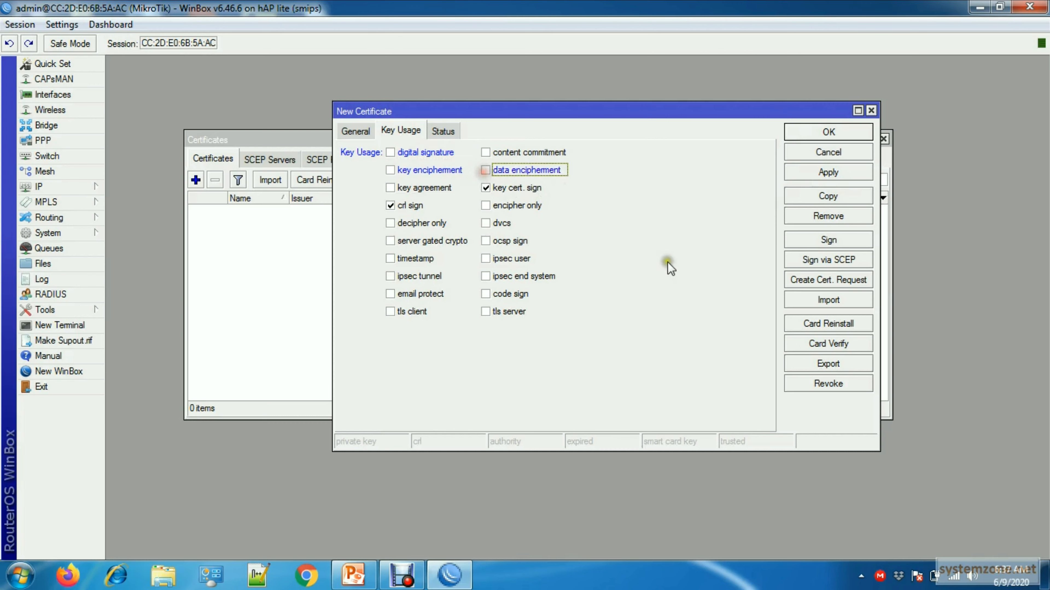
click(832, 172)
click(828, 133)
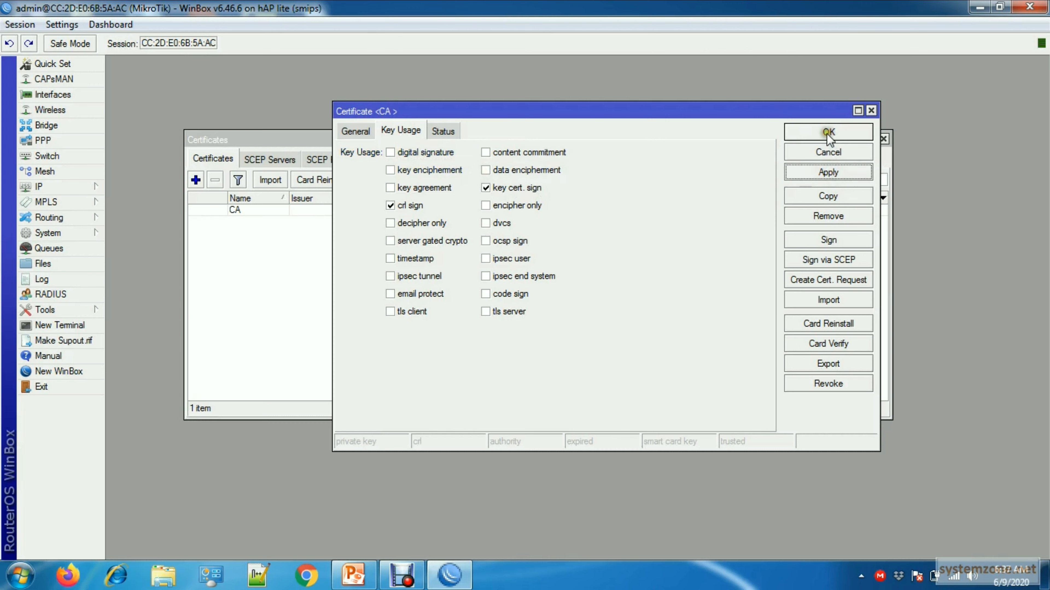
- Copy the CA certificate's general details into a new certificate named Hotspot Server
click(360, 132)
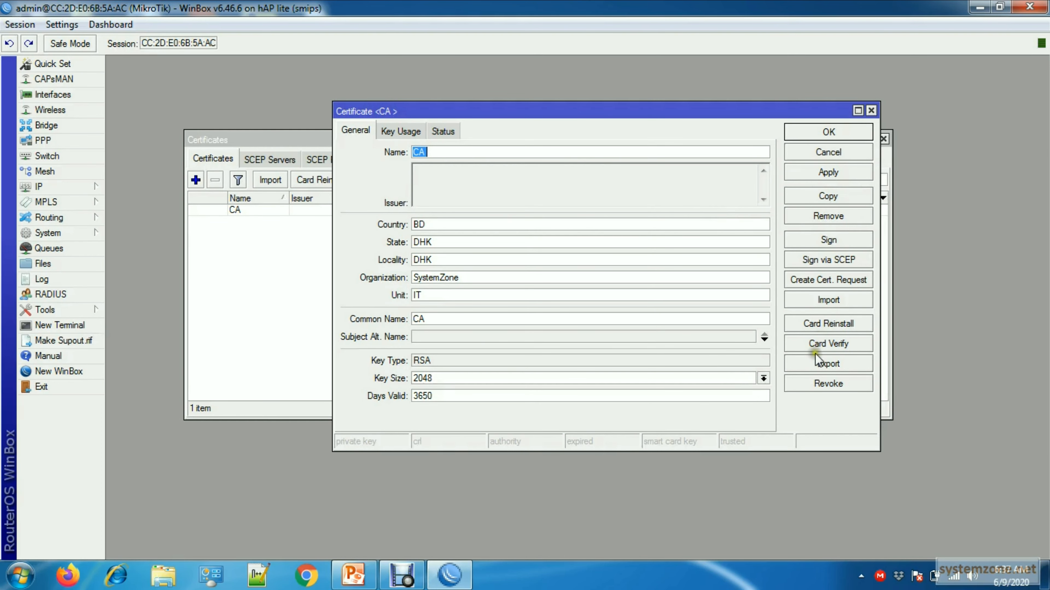
click(816, 196)
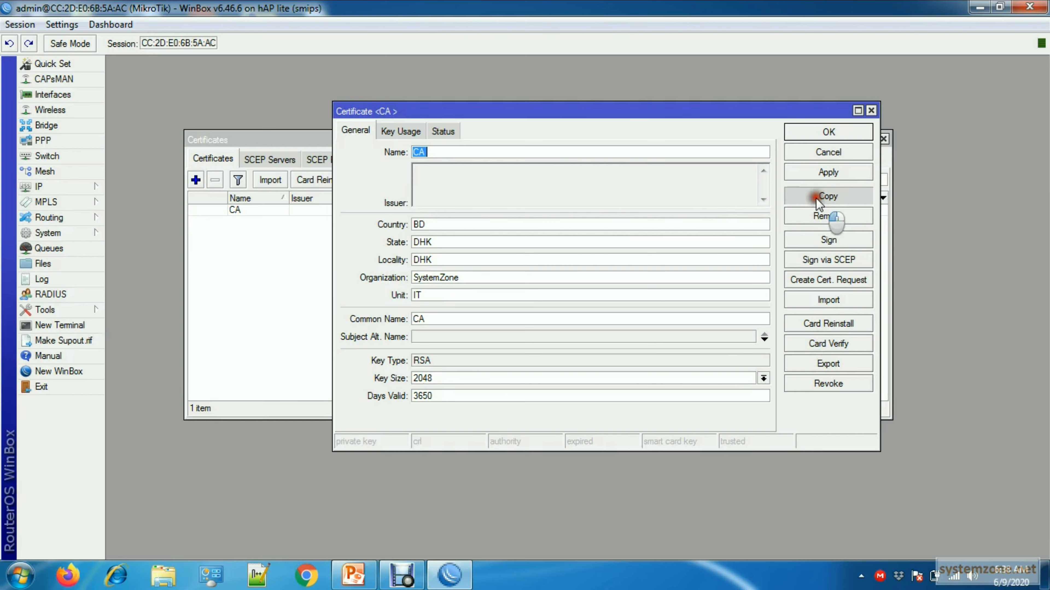
click(496, 195)
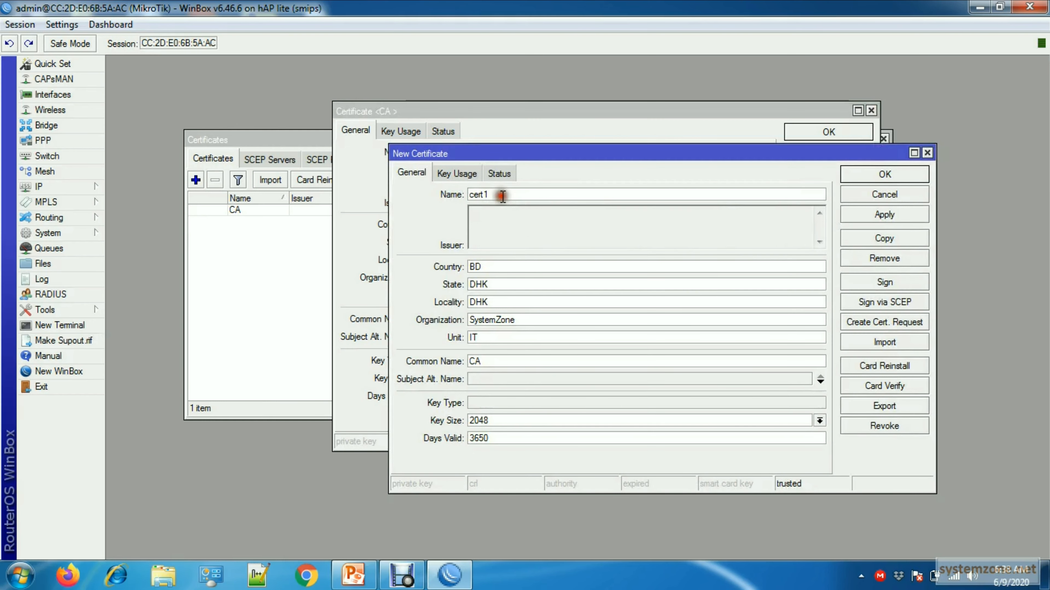
click(553, 249)
key(BackSpace)
key(BackSpace)
text(Hotspo)
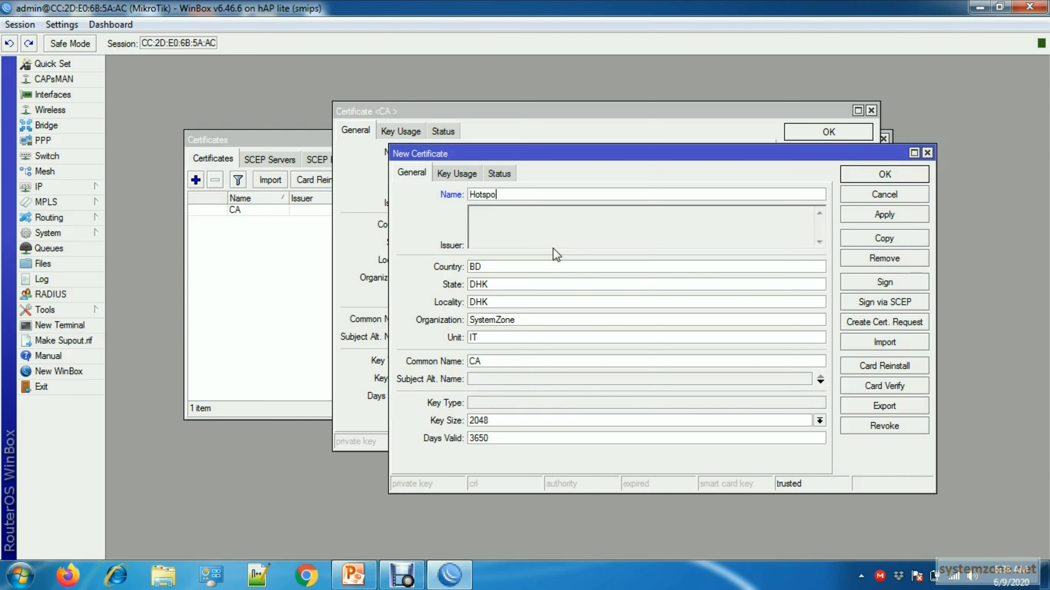
text(t Server)
- Reuse the certificate name Hotspot Server as the new certificate's common name
drag(545, 194, 438, 215)
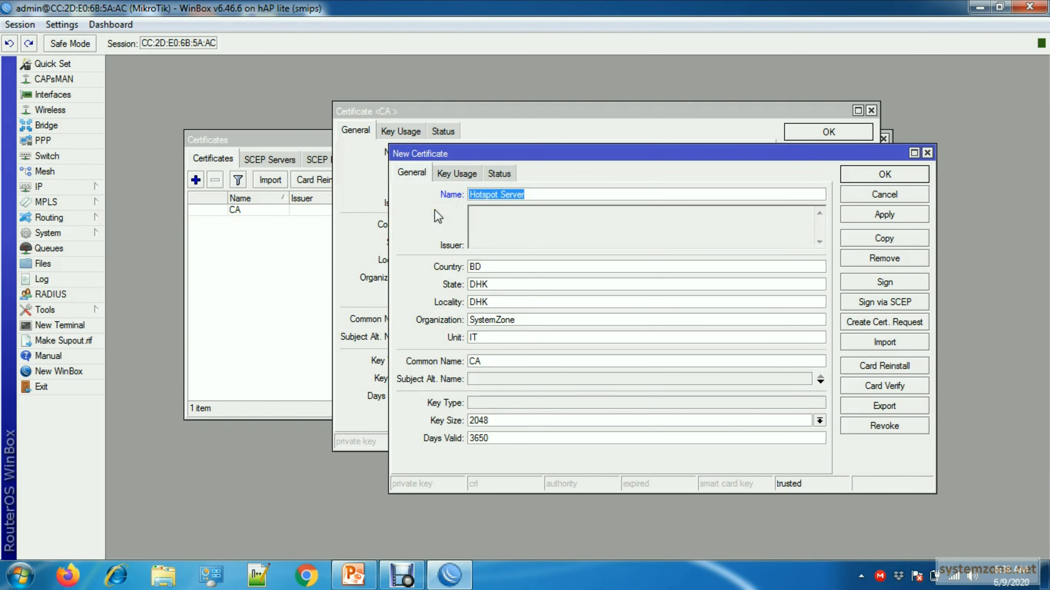
double_click(494, 362)
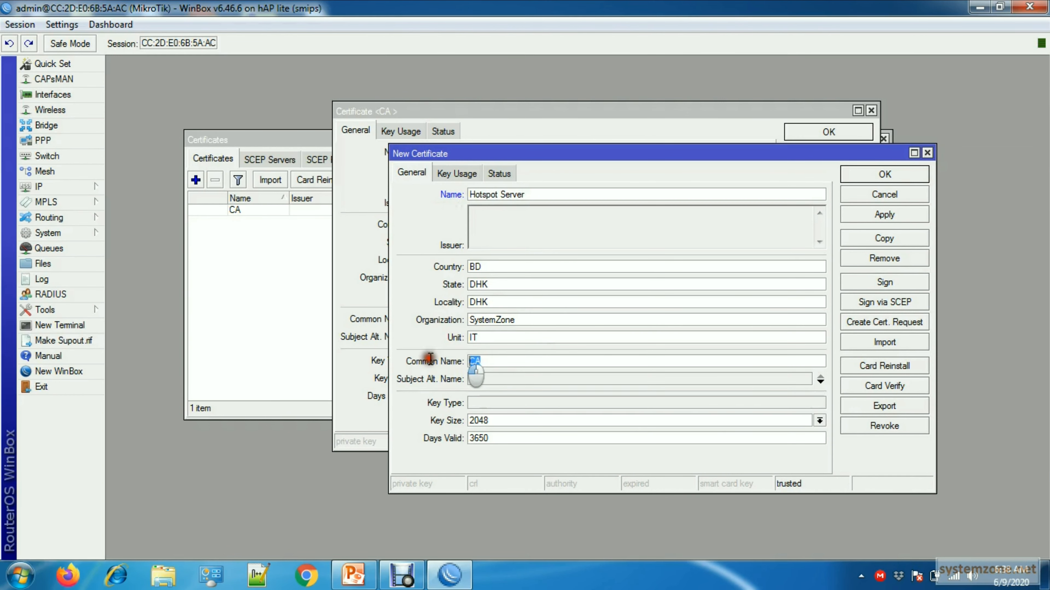
key(ctrl+v)
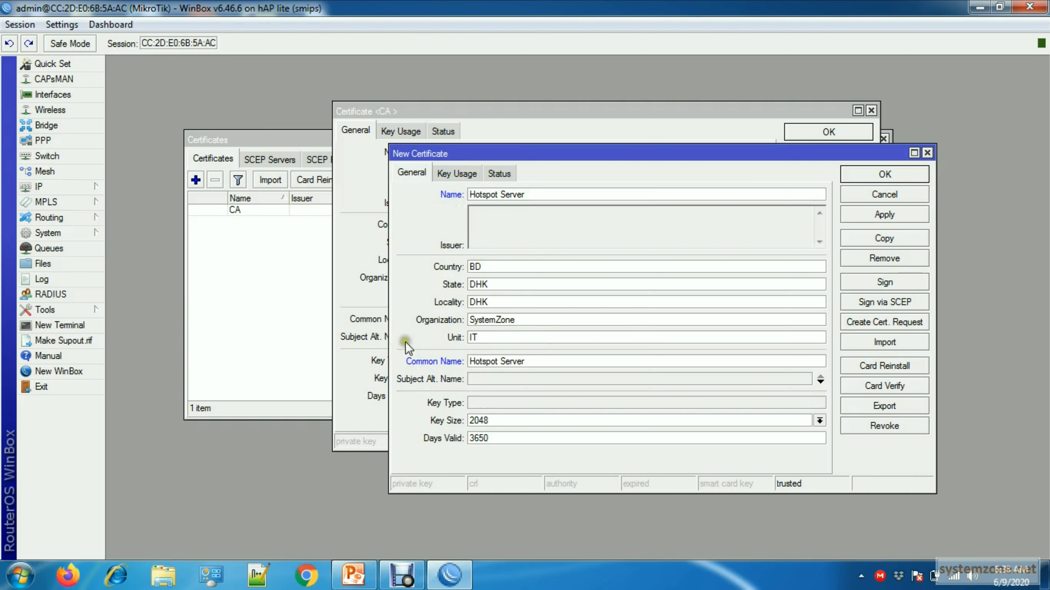
- Limit the Hotspot Server certificate's key usage to digital signature, key encipherment and tls server, and commit the certificate
click(453, 172)
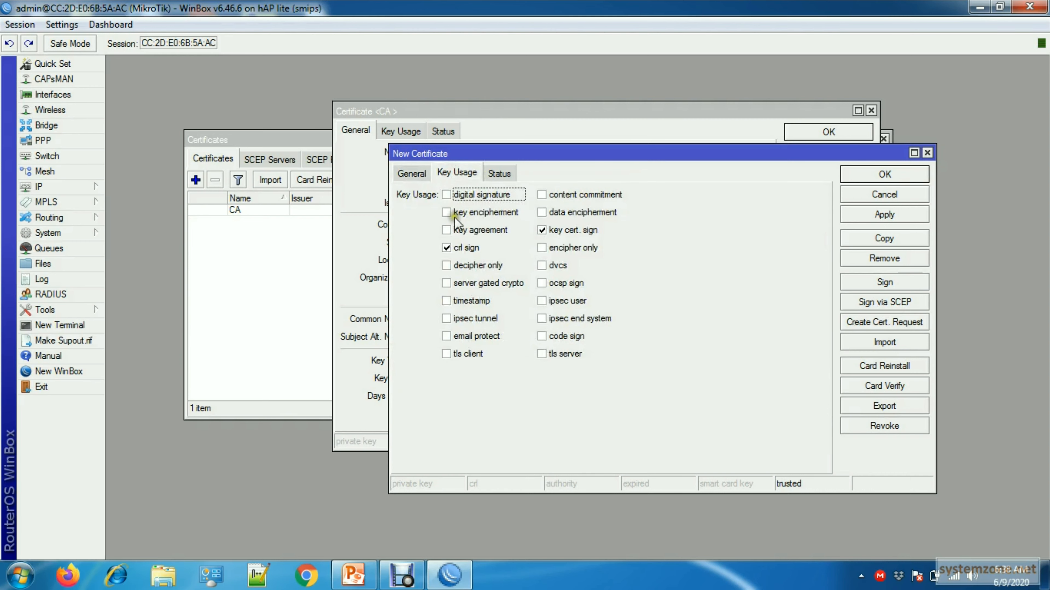
click(541, 232)
click(447, 248)
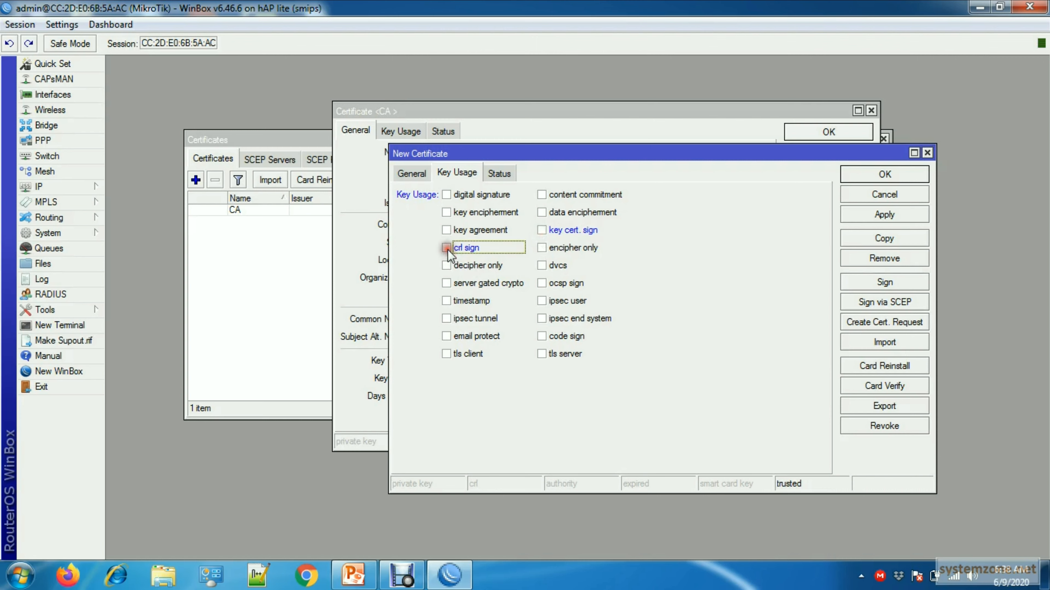
click(447, 194)
click(445, 213)
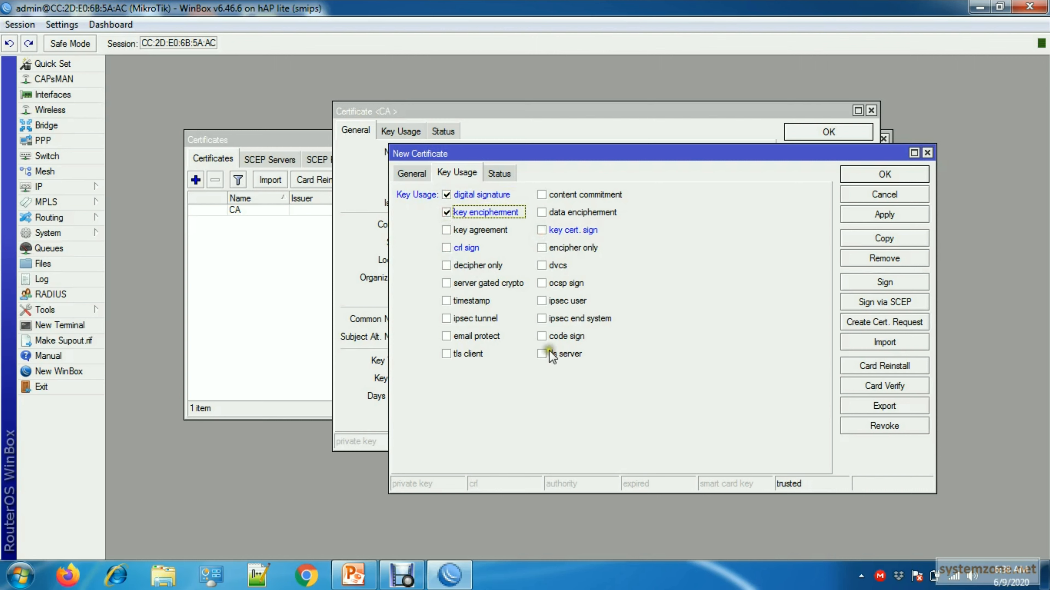
click(542, 354)
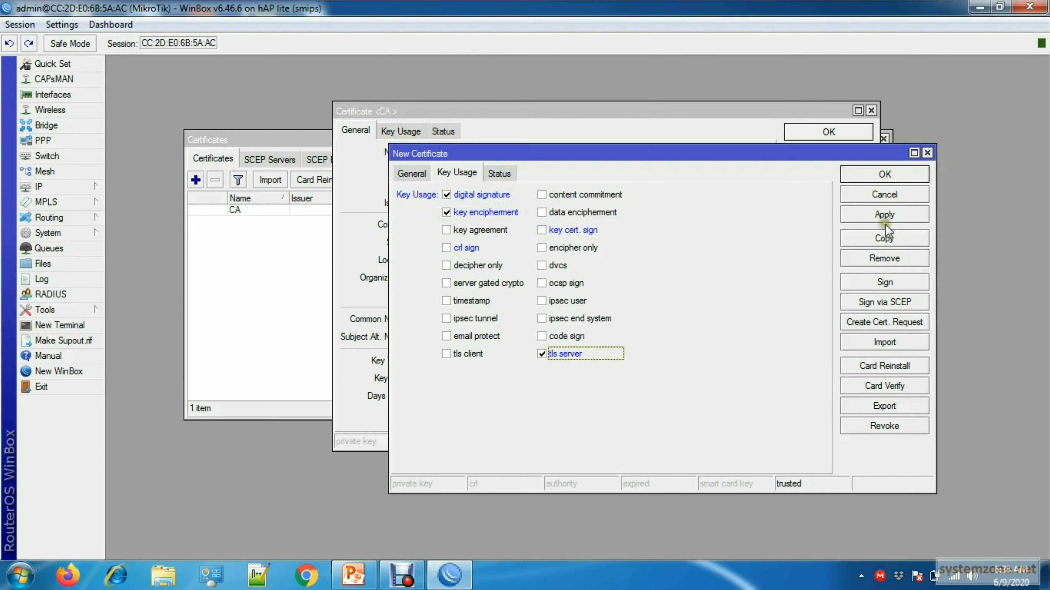
click(884, 239)
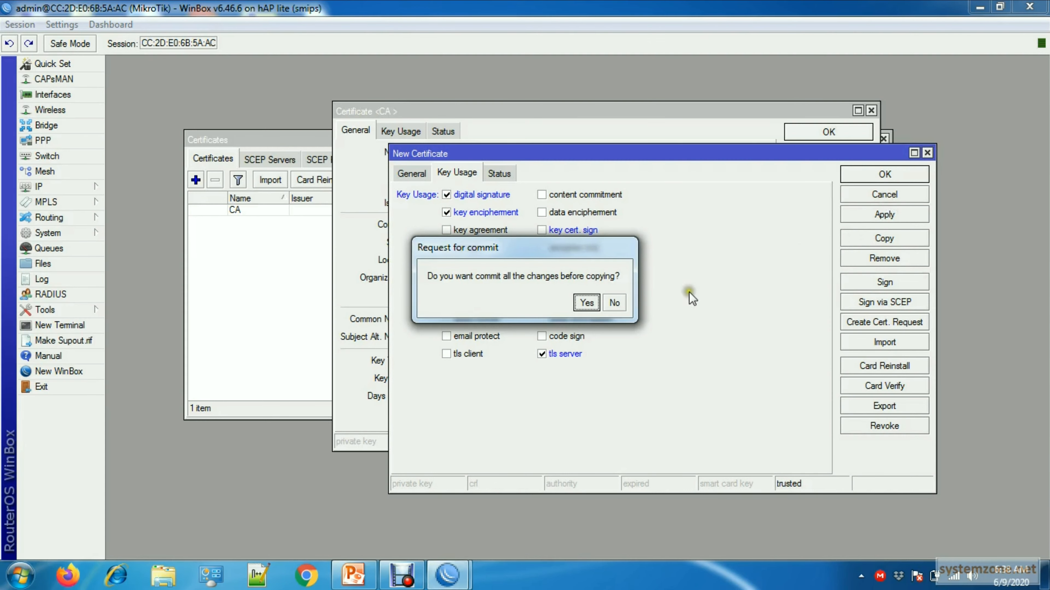
click(586, 302)
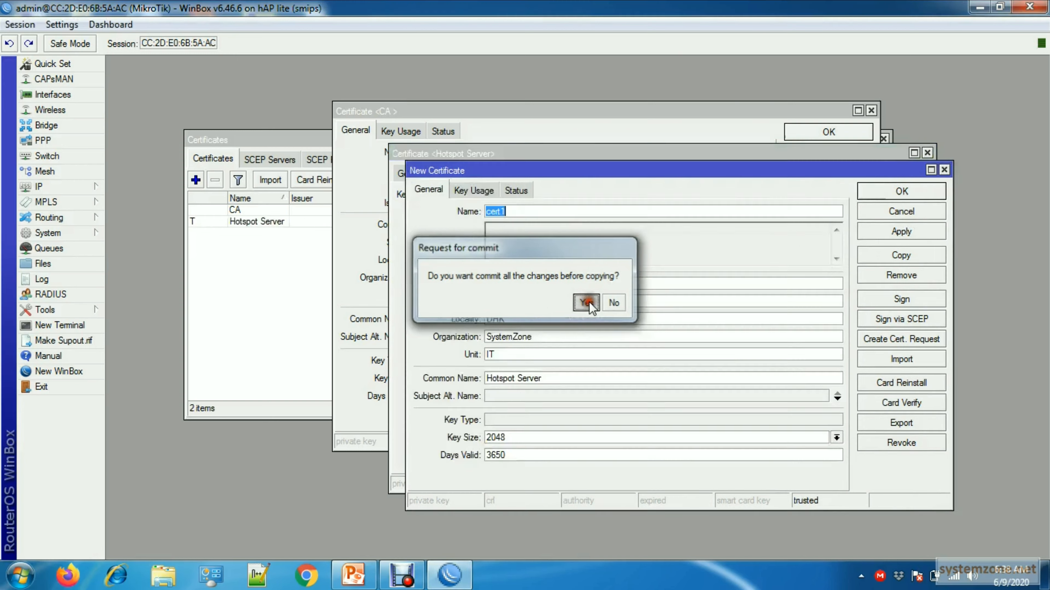
- Close the open certificate windows and delete the surplus certificate cert1 from the list
click(895, 191)
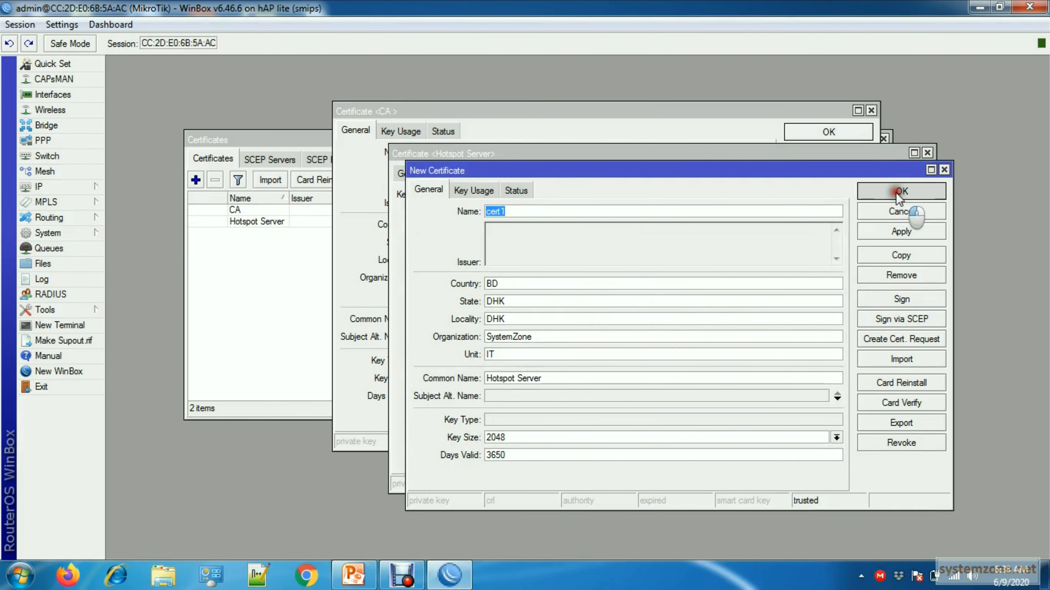
click(929, 152)
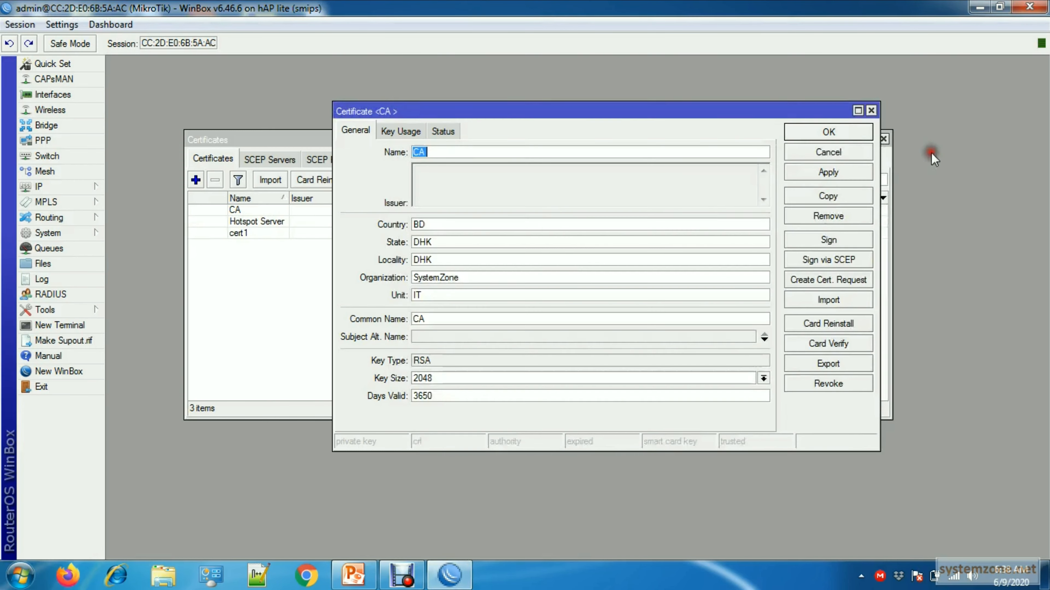
click(871, 111)
click(248, 233)
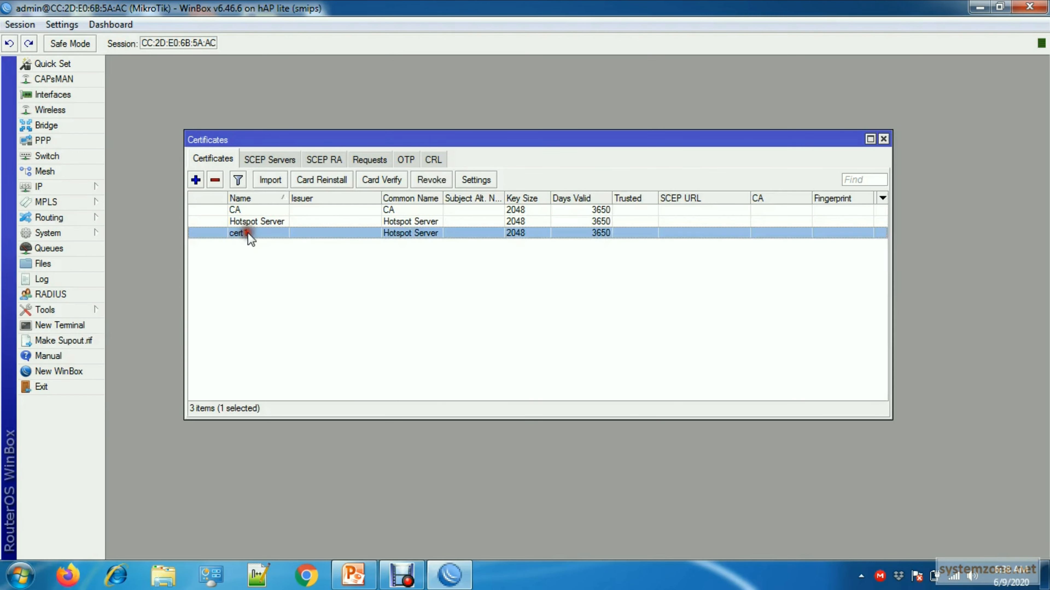
click(214, 180)
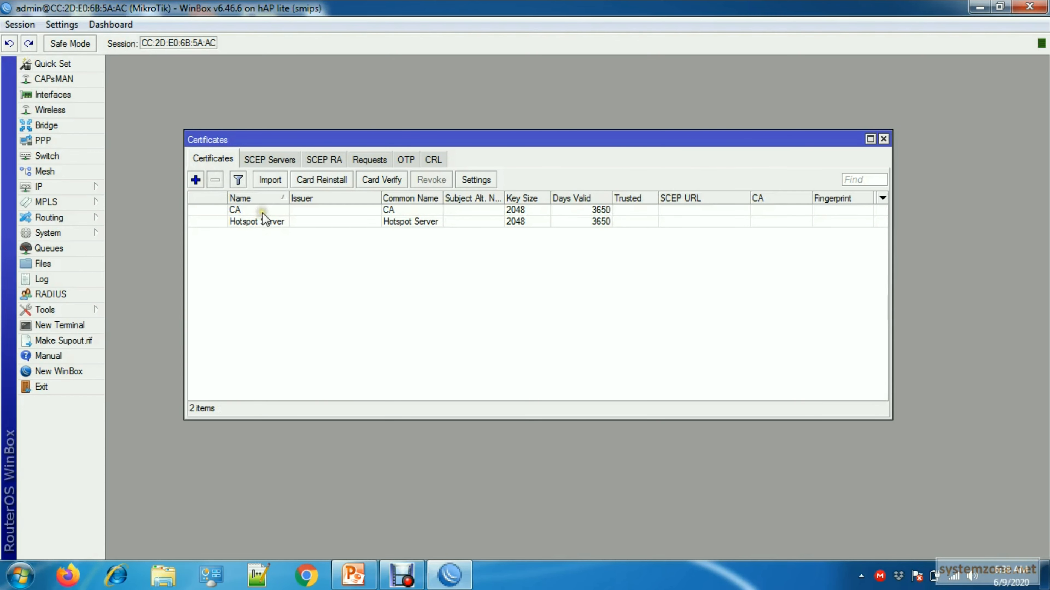
- Open the CA certificate and start signing it, with CA as the certificate to sign
double_click(262, 209)
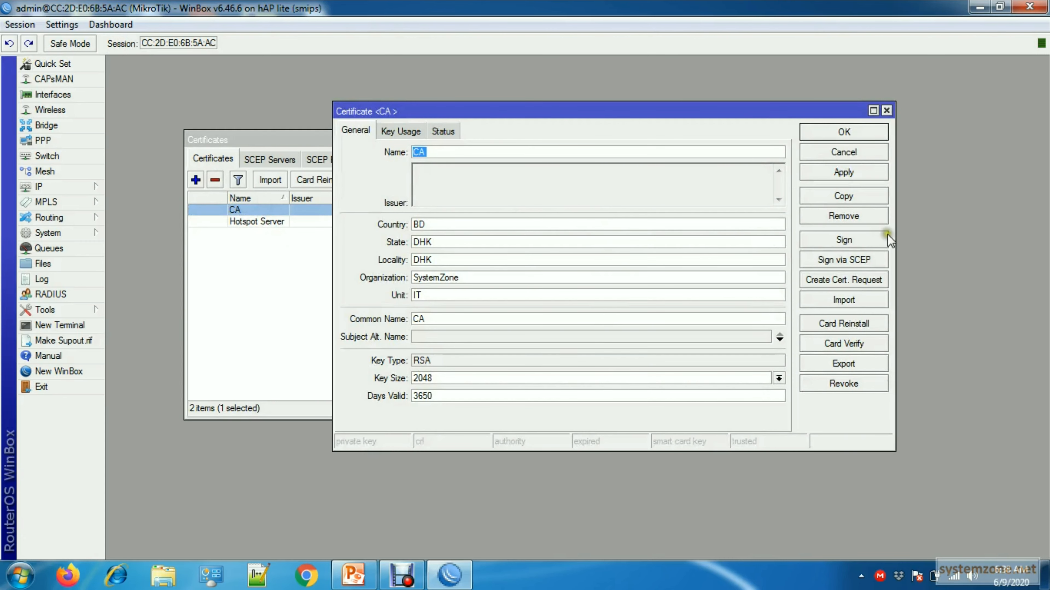
click(857, 240)
drag(605, 268, 605, 195)
click(576, 216)
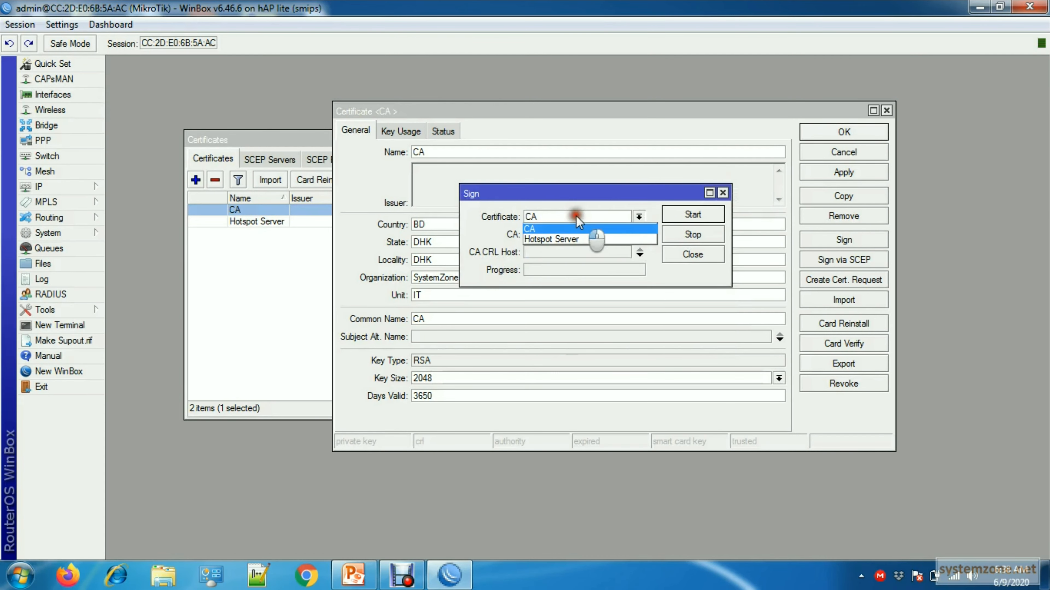
click(546, 230)
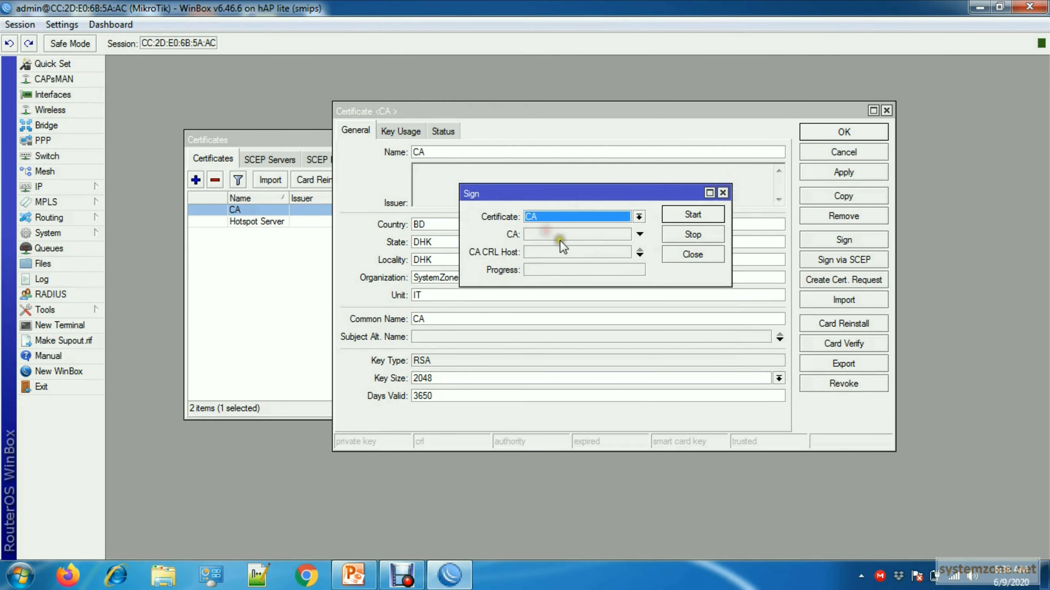
- Look up the LAN_Gateway address in the router's address list and set the CA CRL host to 172.22.22.1
click(544, 252)
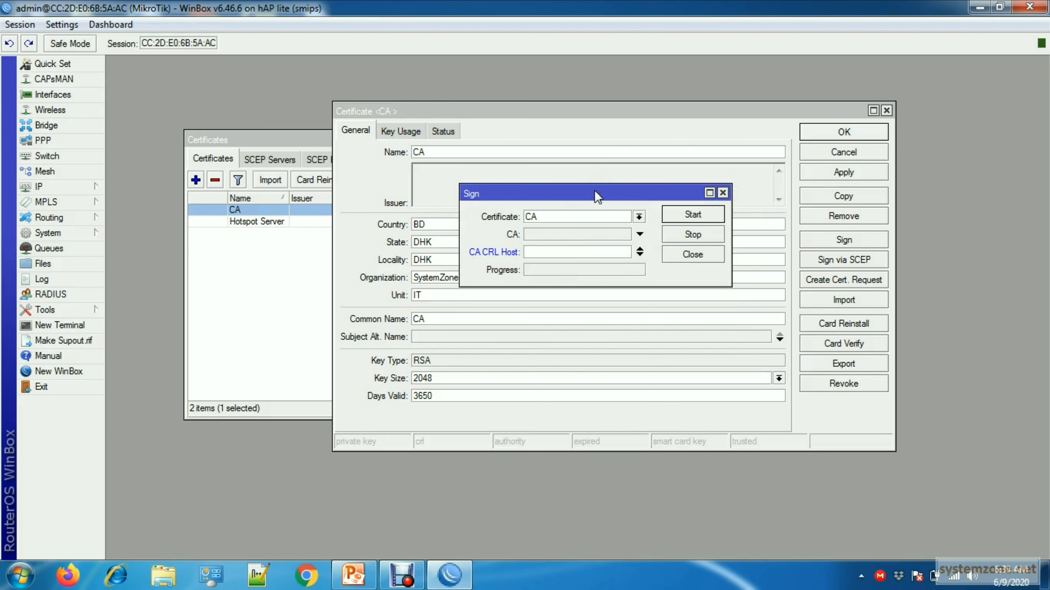
text(172.22.2)
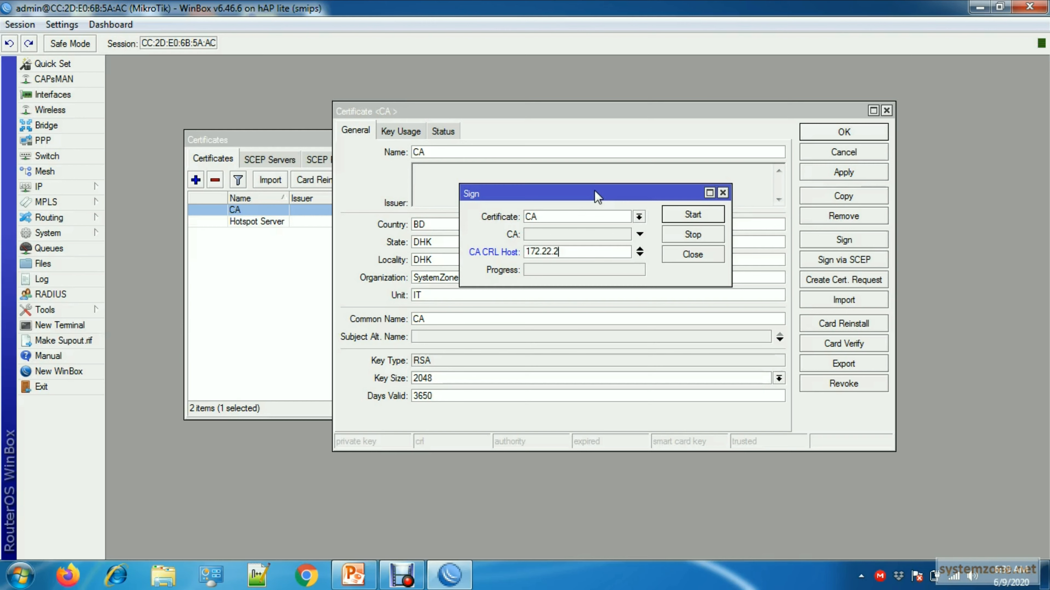
click(62, 186)
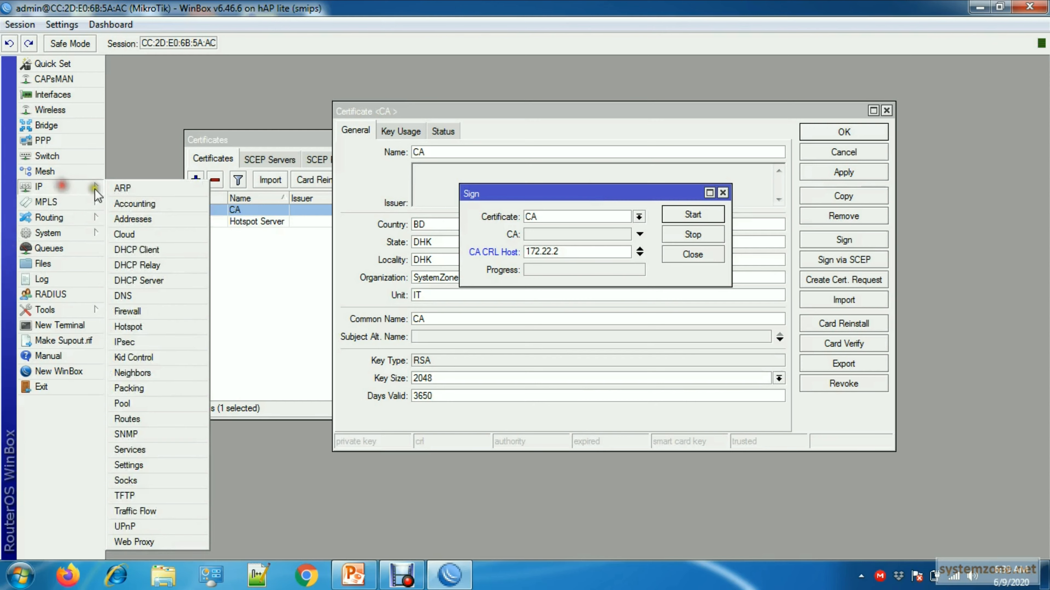
click(146, 220)
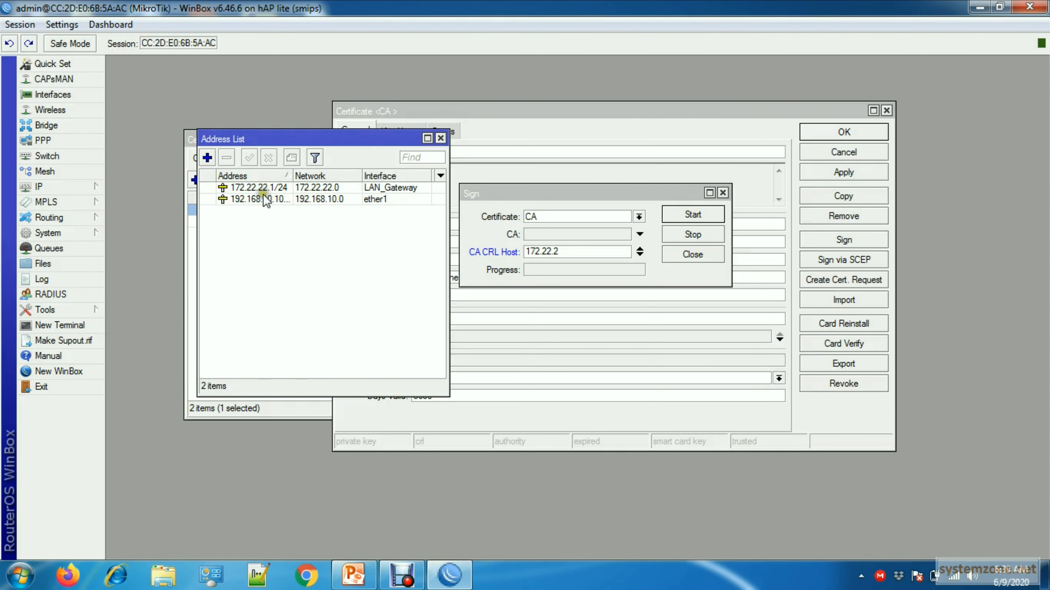
click(440, 138)
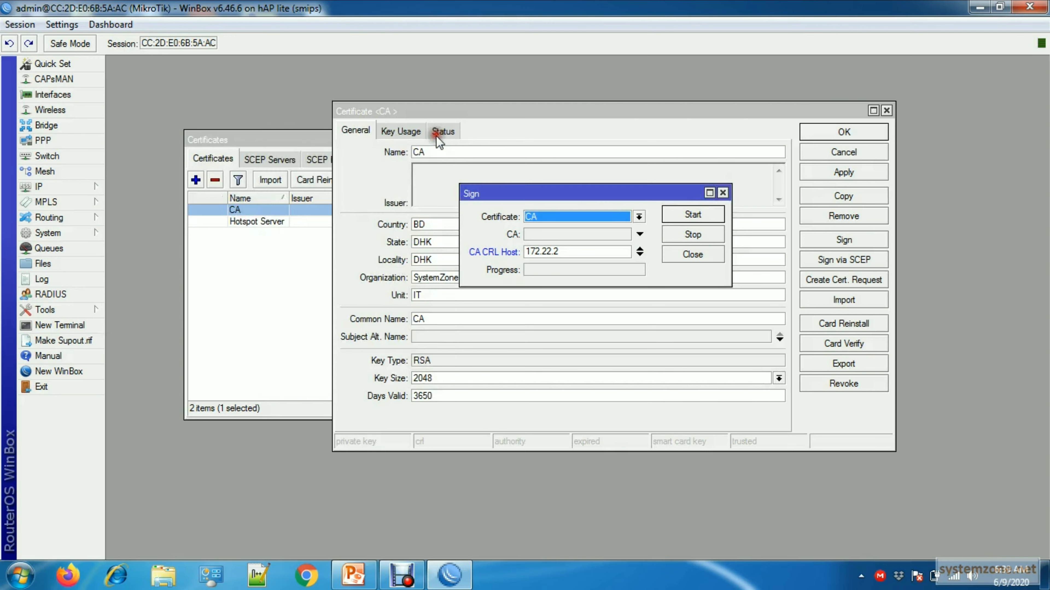
click(578, 252)
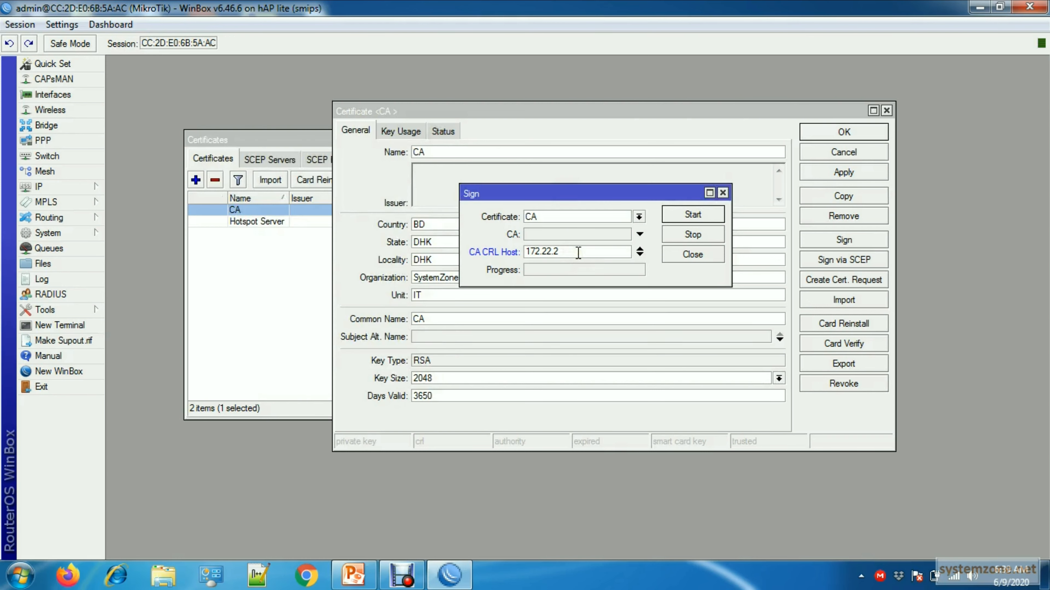
- Run the signing of the CA certificate and close its windows
click(696, 215)
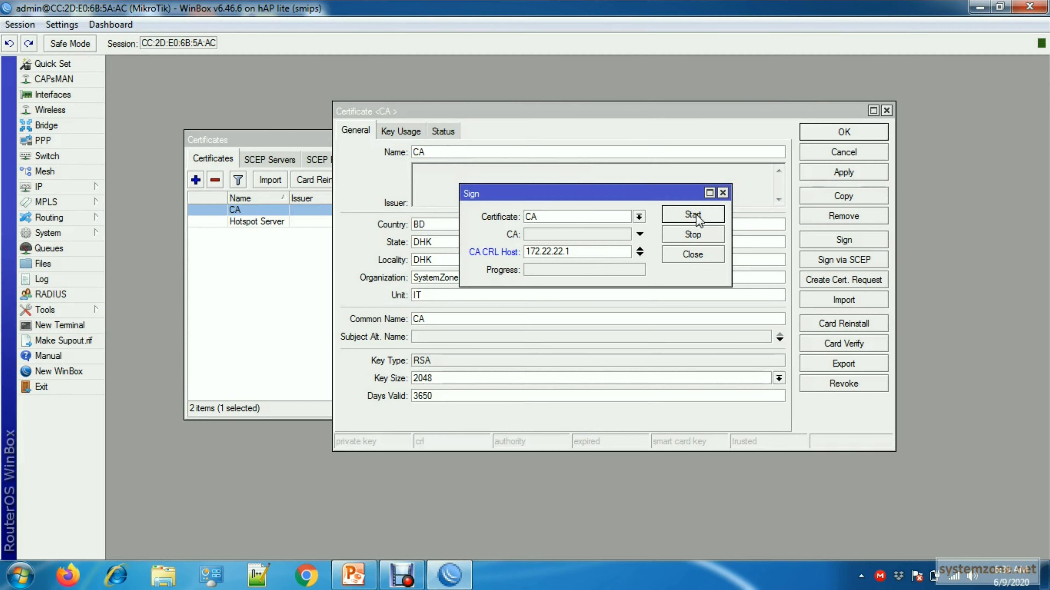
click(696, 214)
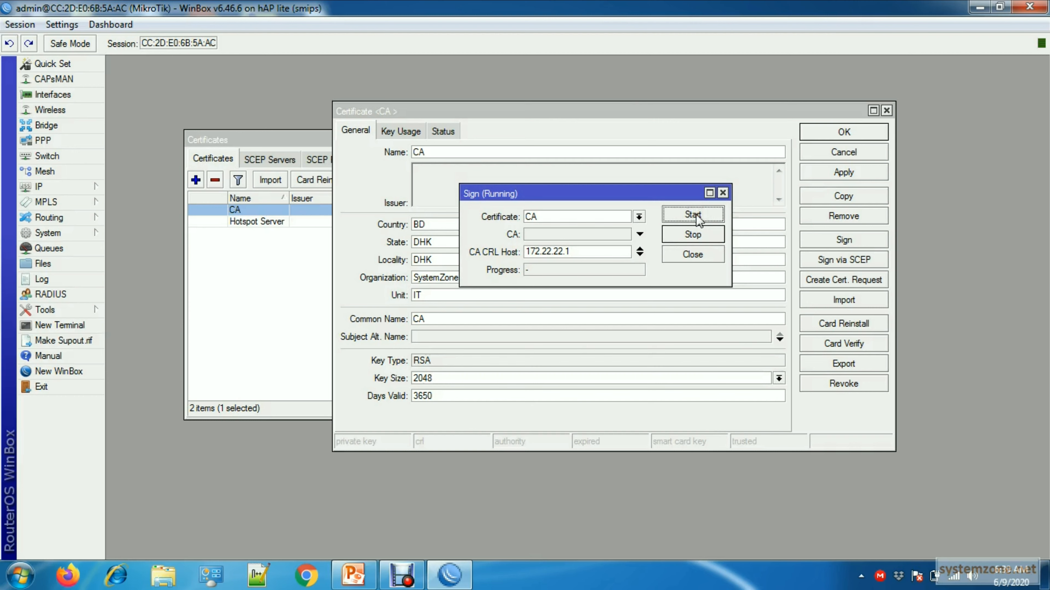
click(693, 255)
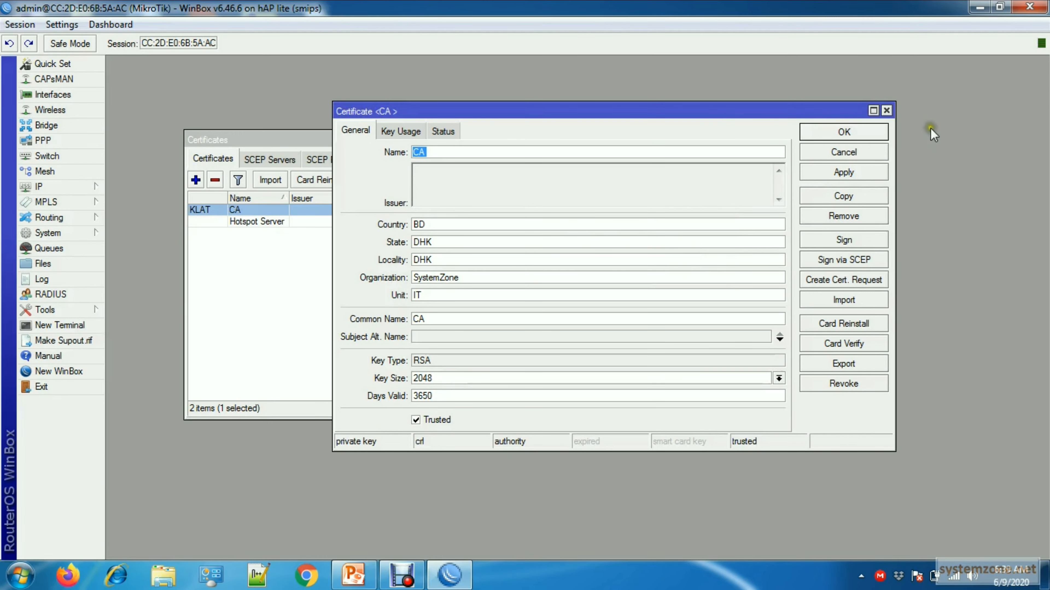
click(886, 111)
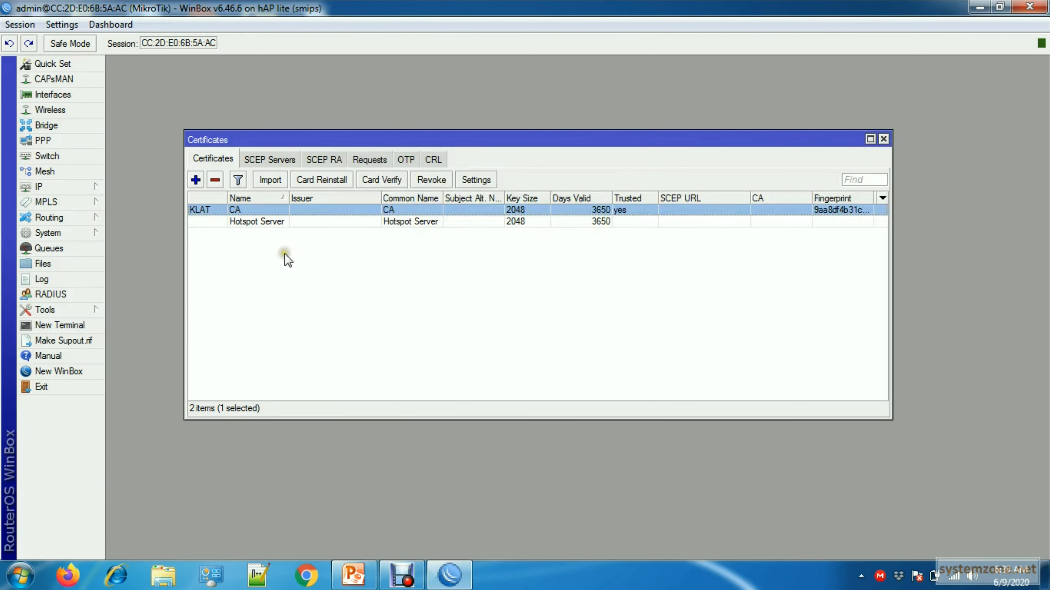
- Sign the Hotspot Server certificate using CA as the certificate authority
click(260, 223)
double_click(261, 222)
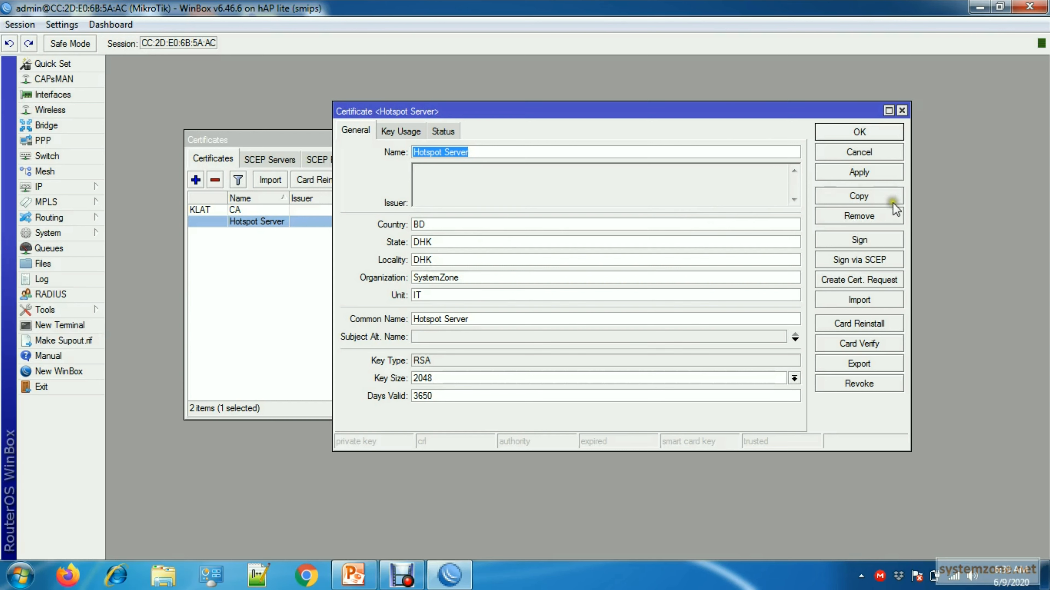
click(859, 240)
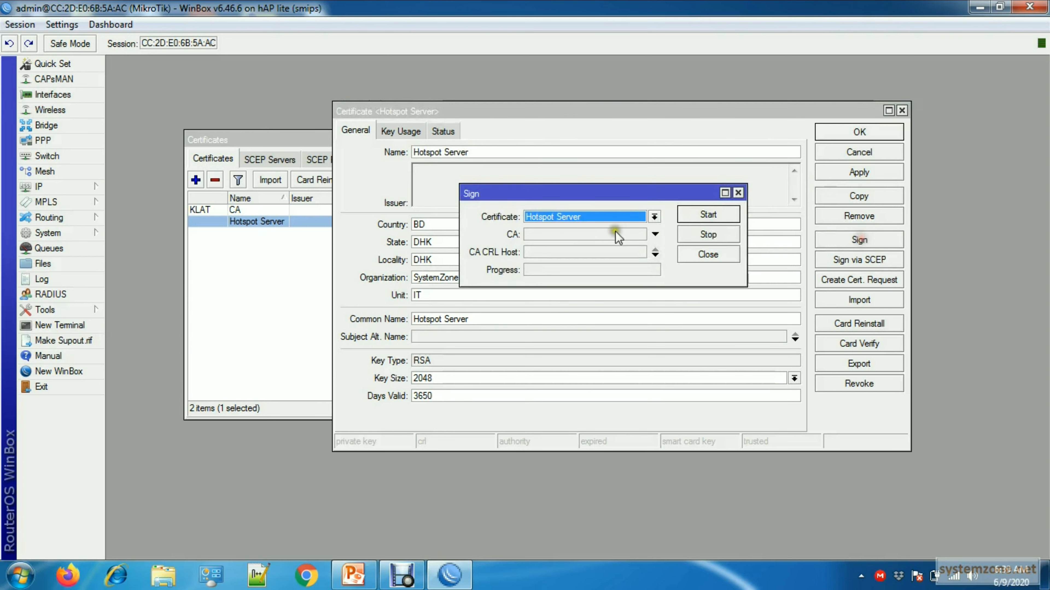
click(654, 217)
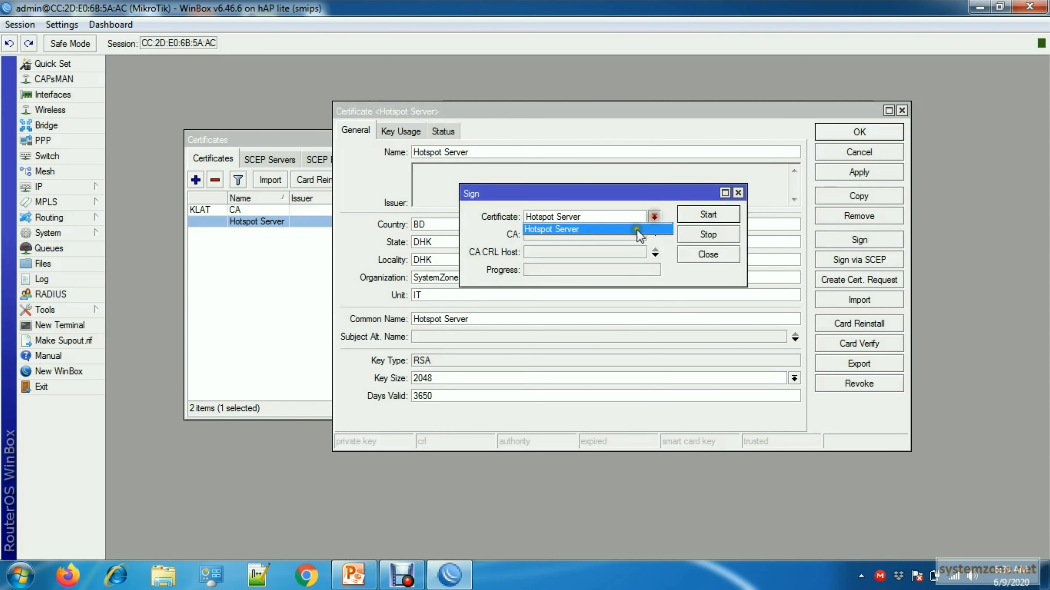
click(570, 223)
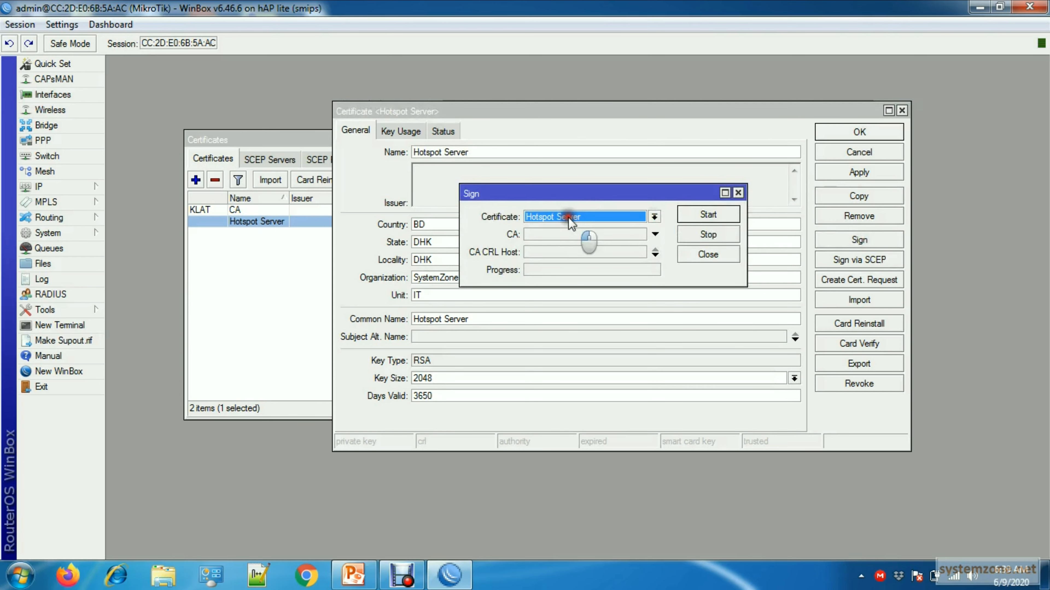
click(603, 234)
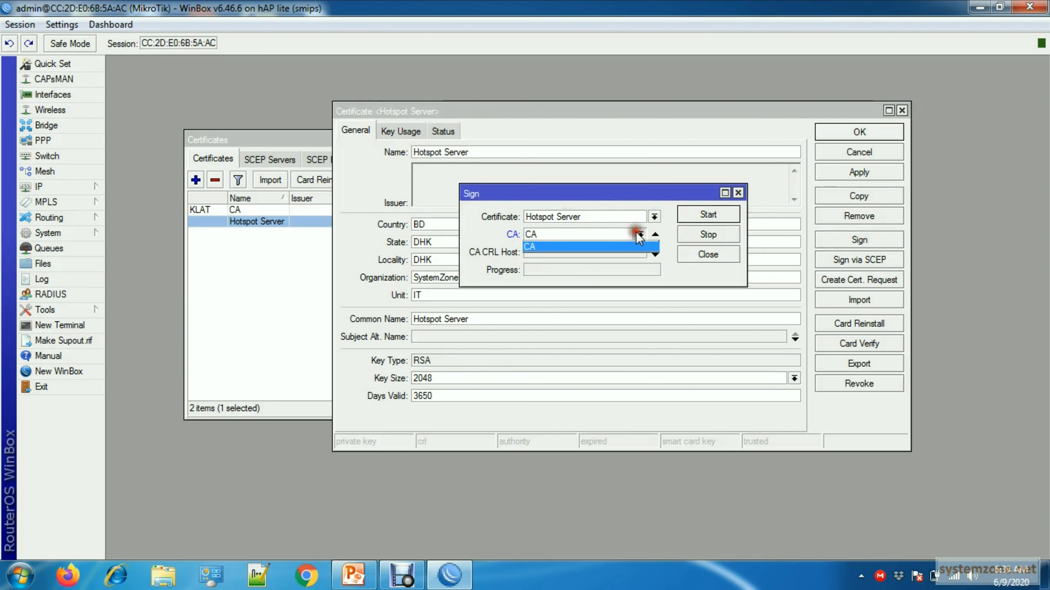
click(598, 248)
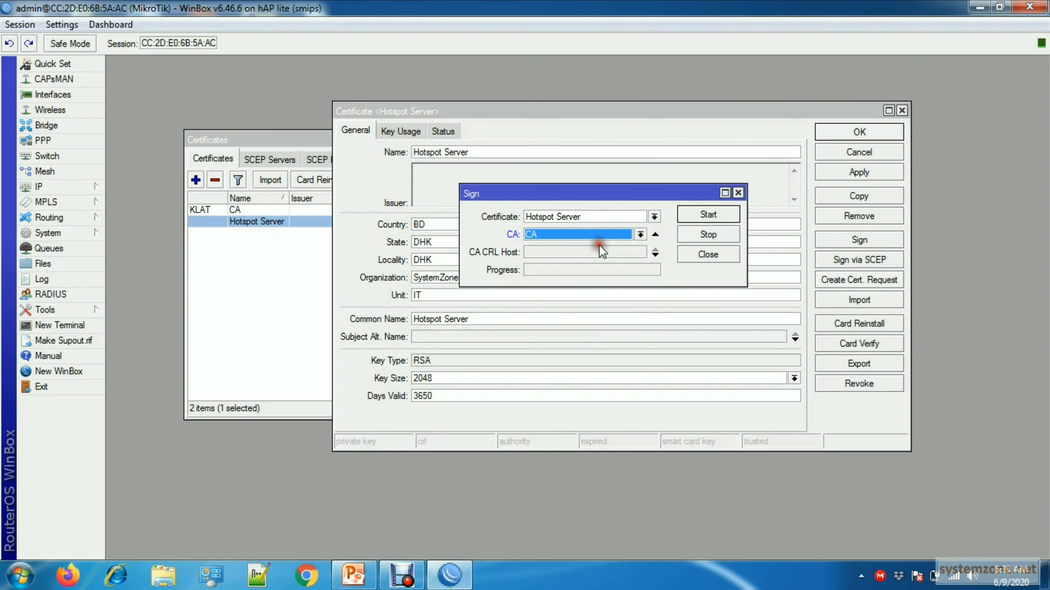
click(707, 214)
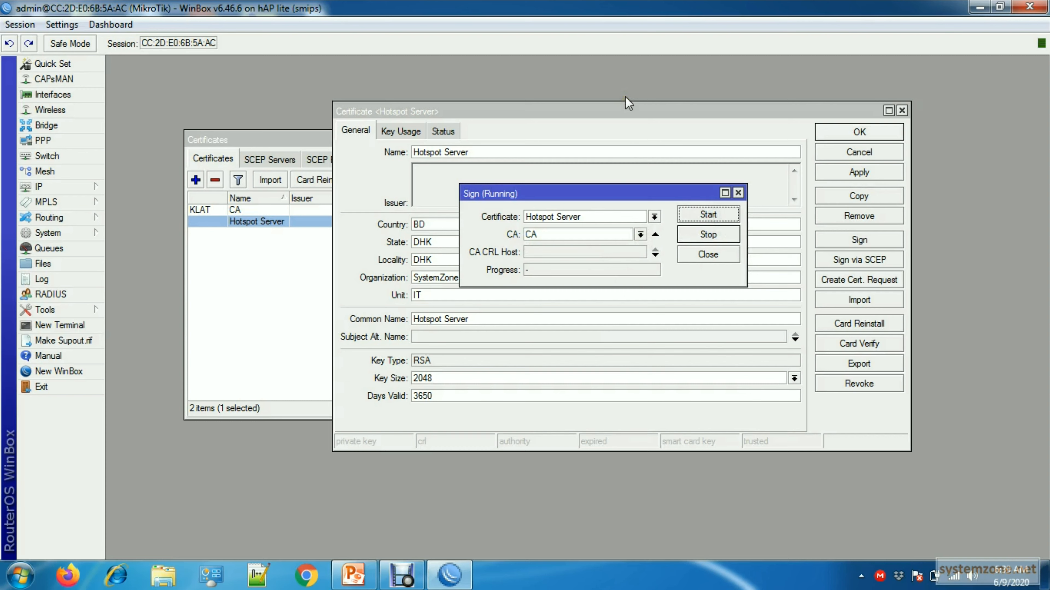
click(705, 255)
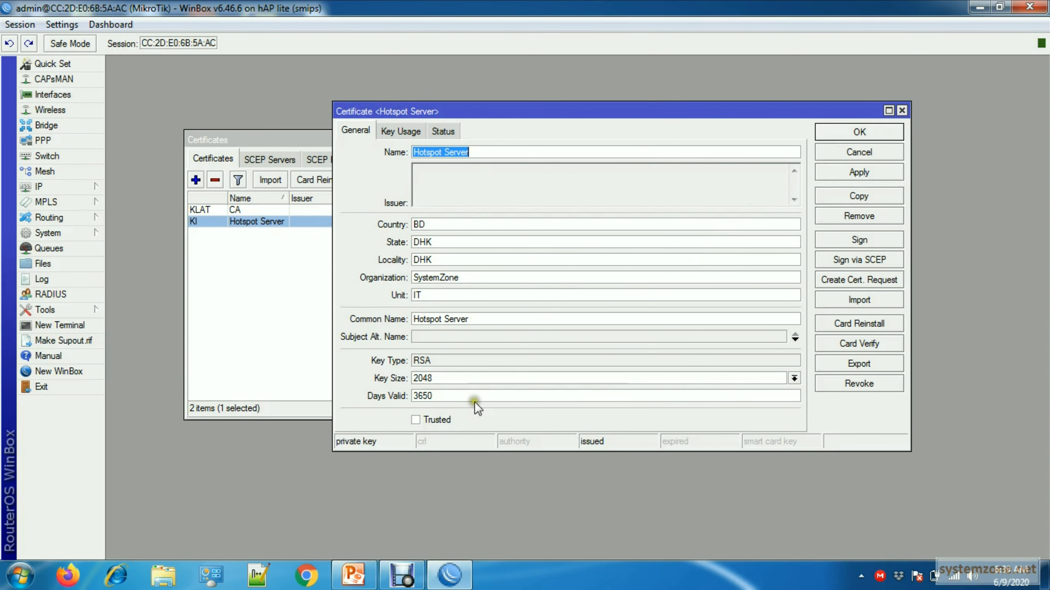
- Mark the Hotspot Server certificate as trusted, save it and close the certificates list
click(416, 420)
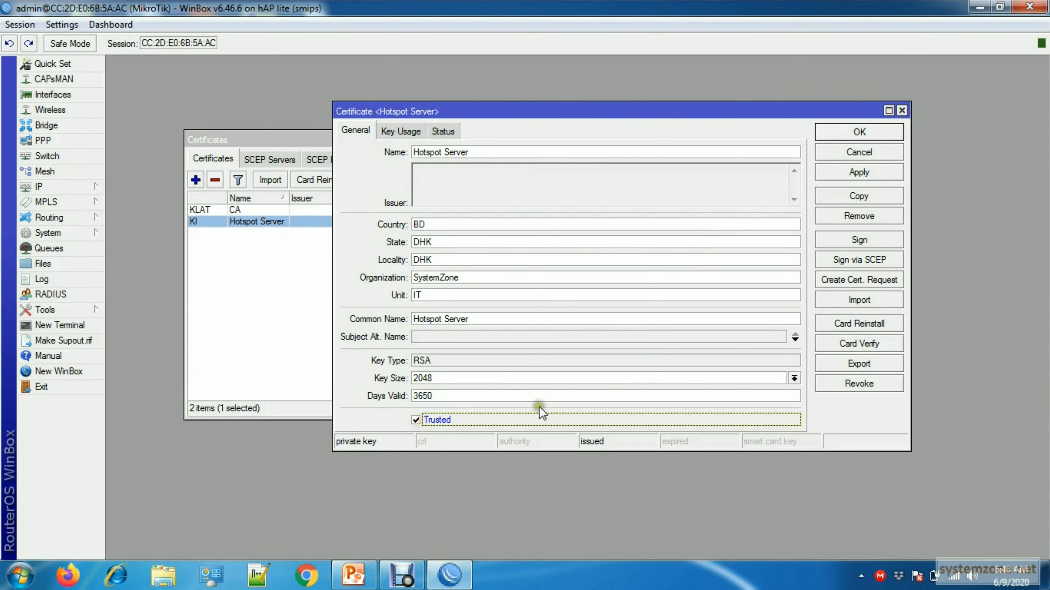
click(860, 173)
click(859, 133)
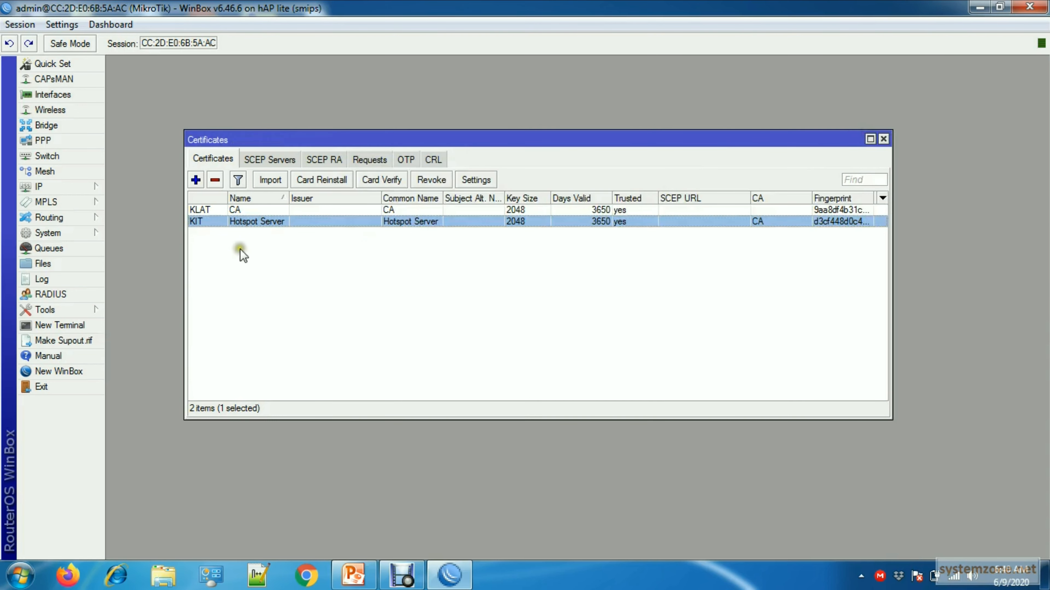
click(274, 210)
click(285, 223)
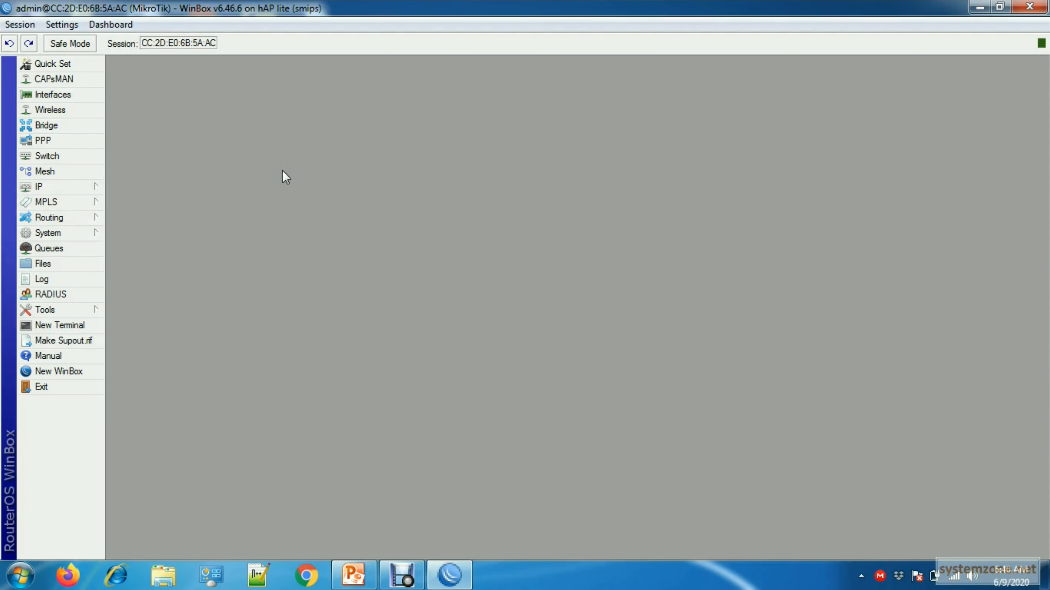
click(270, 171)
- Open the www-ssl service from the IP service list and assign the Hotspot Server certificate to it
click(93, 188)
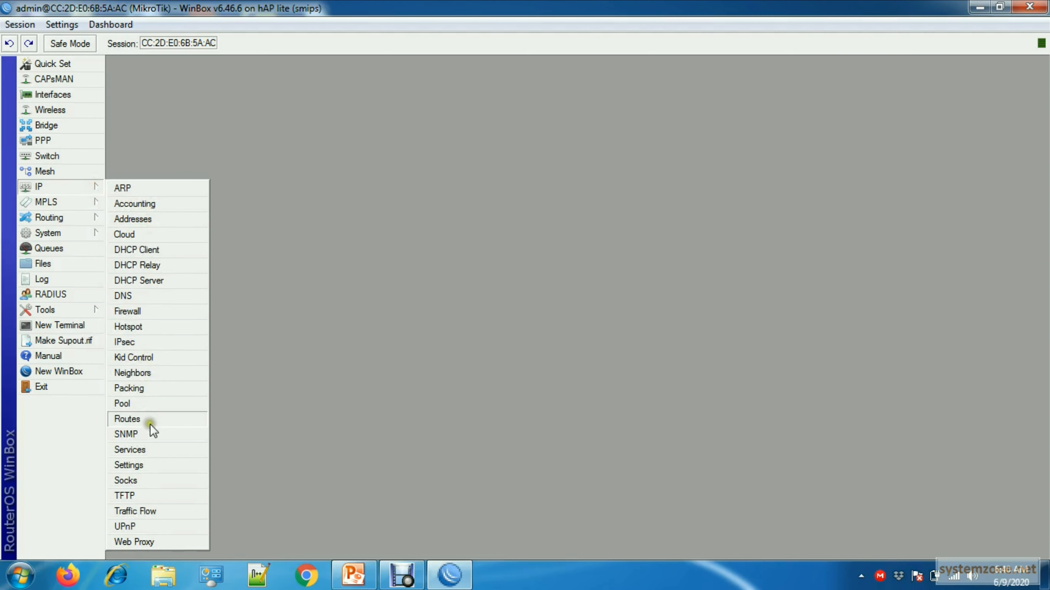
click(150, 449)
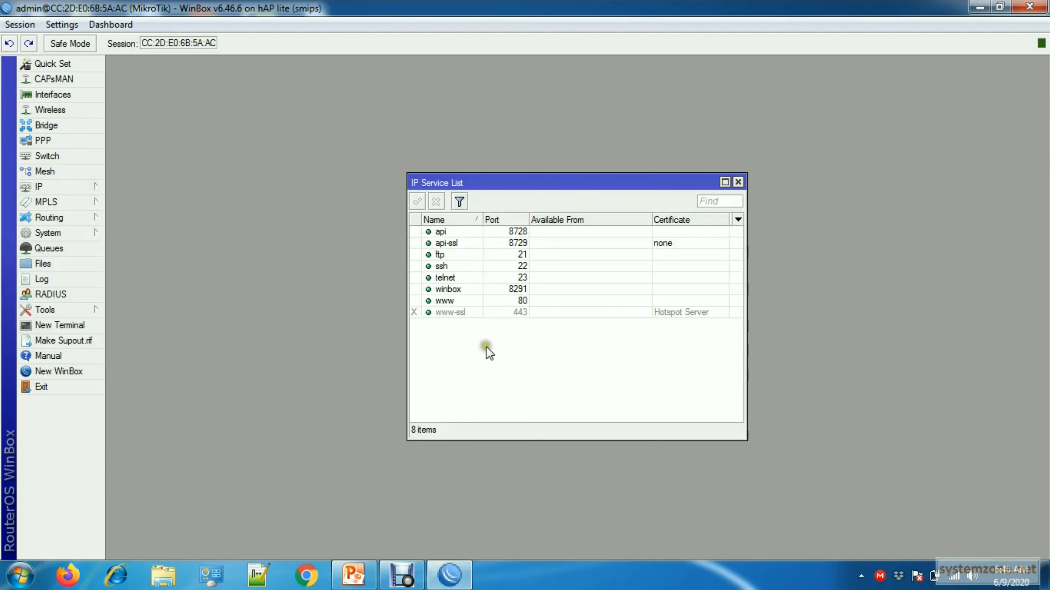
click(451, 313)
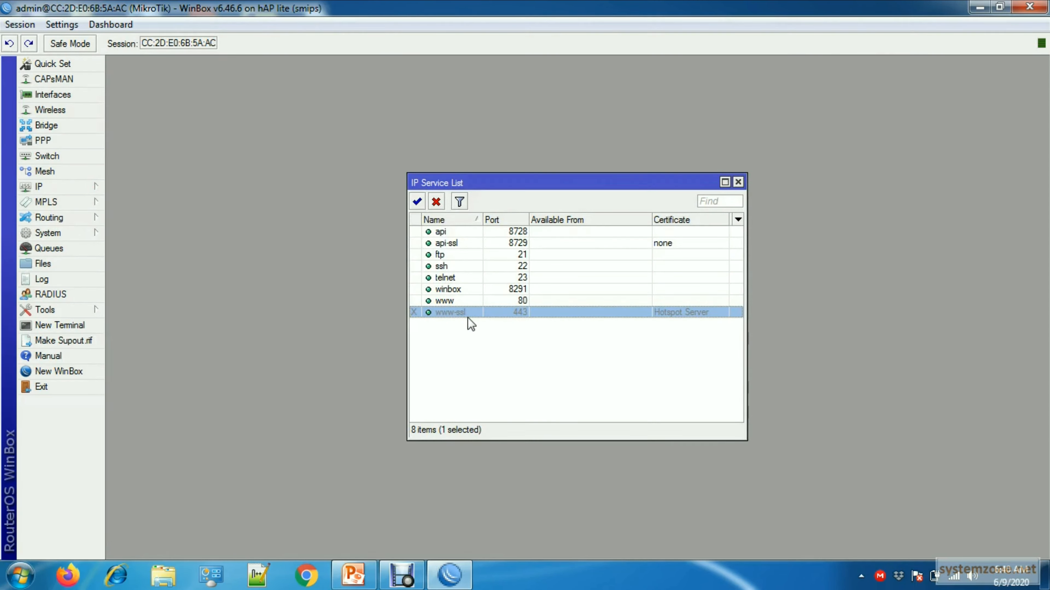
double_click(463, 313)
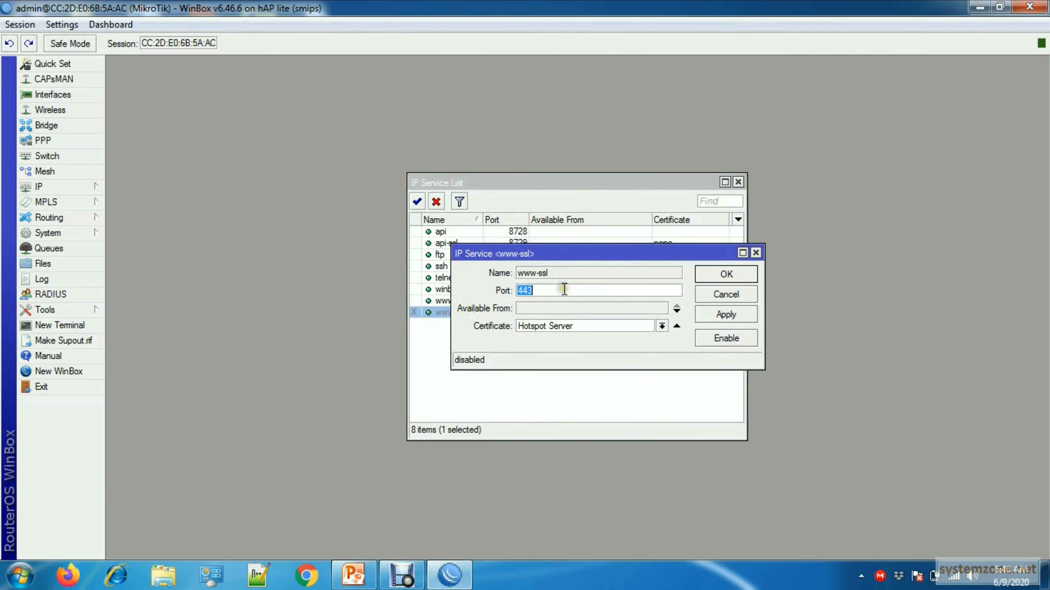
click(662, 327)
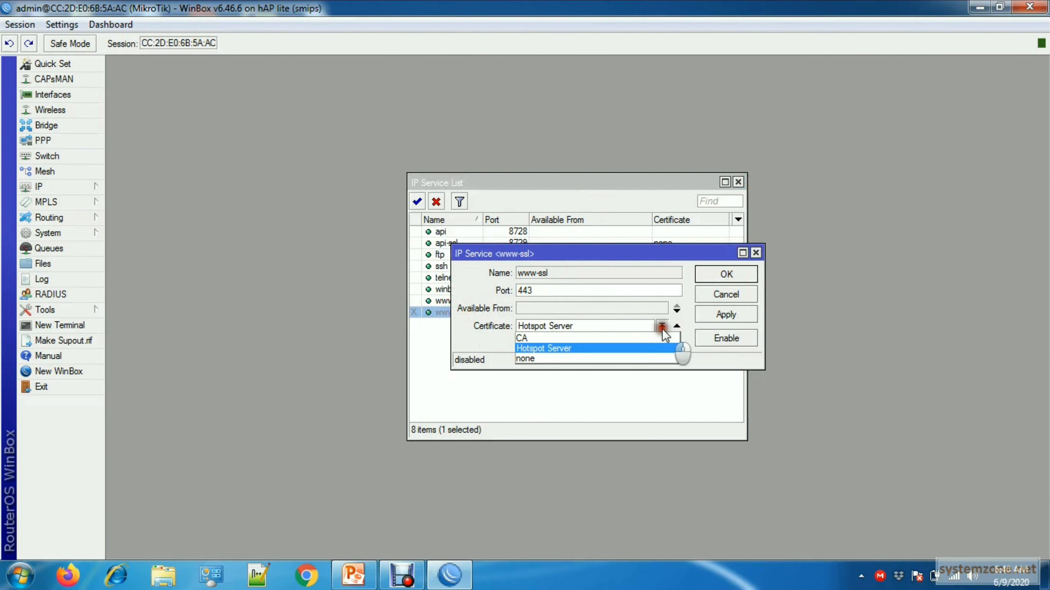
click(572, 348)
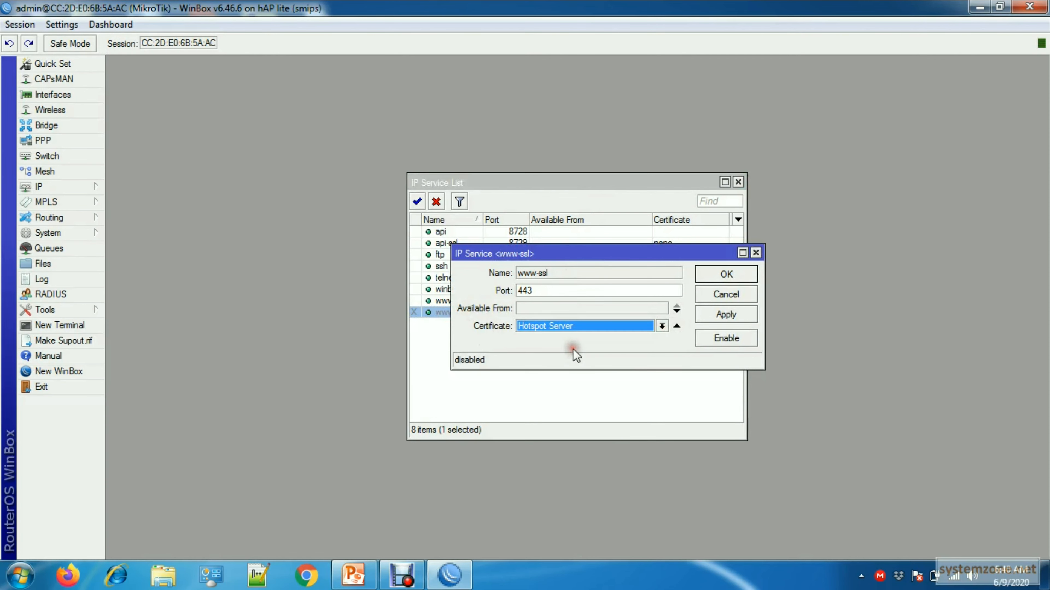
click(726, 315)
click(726, 274)
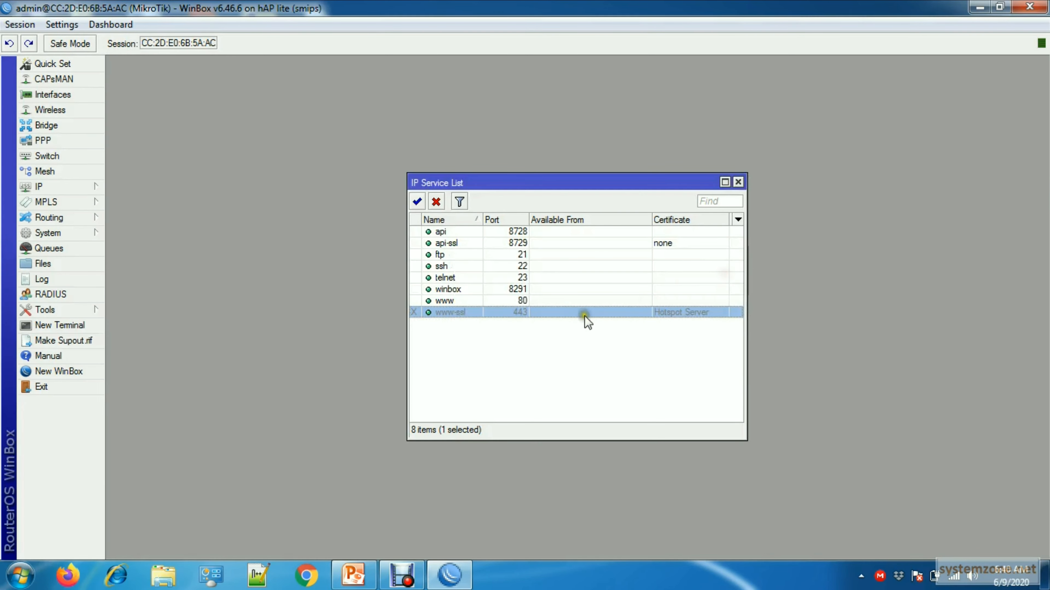
- Enable the www-ssl service and close the IP service list
right_click(532, 314)
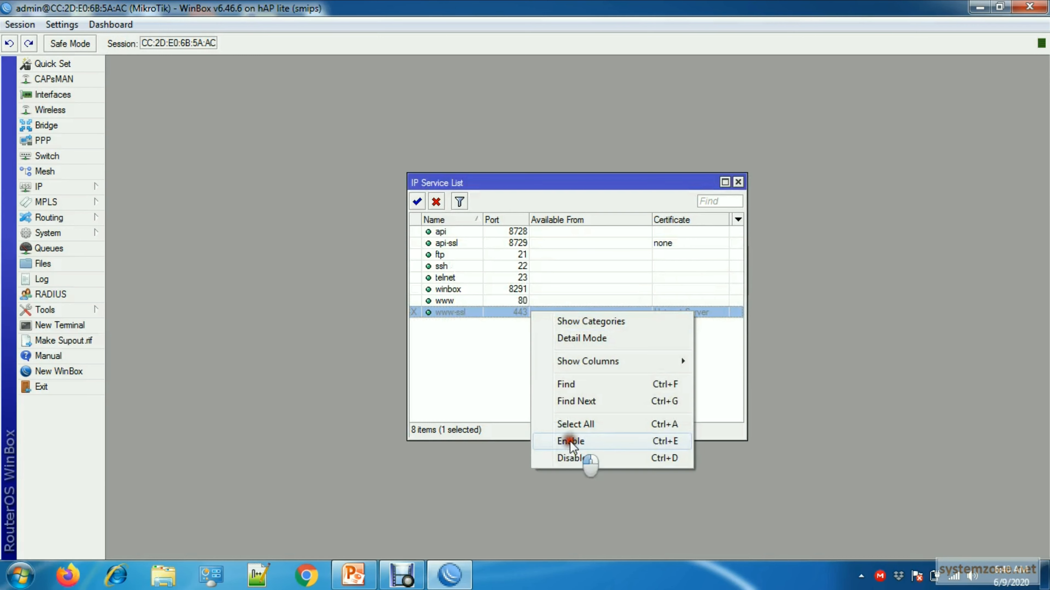
click(579, 442)
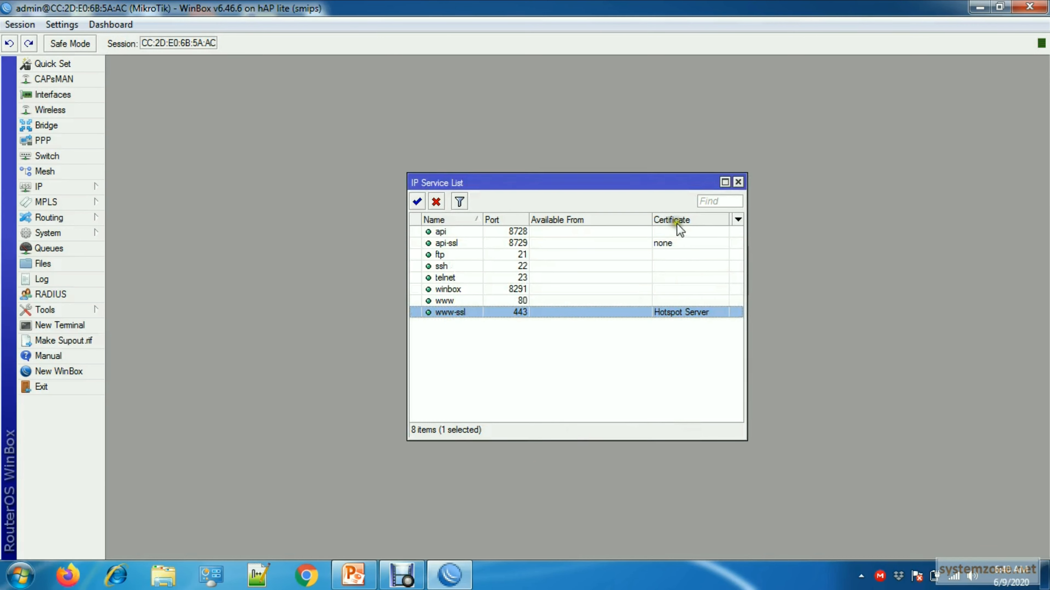
click(738, 183)
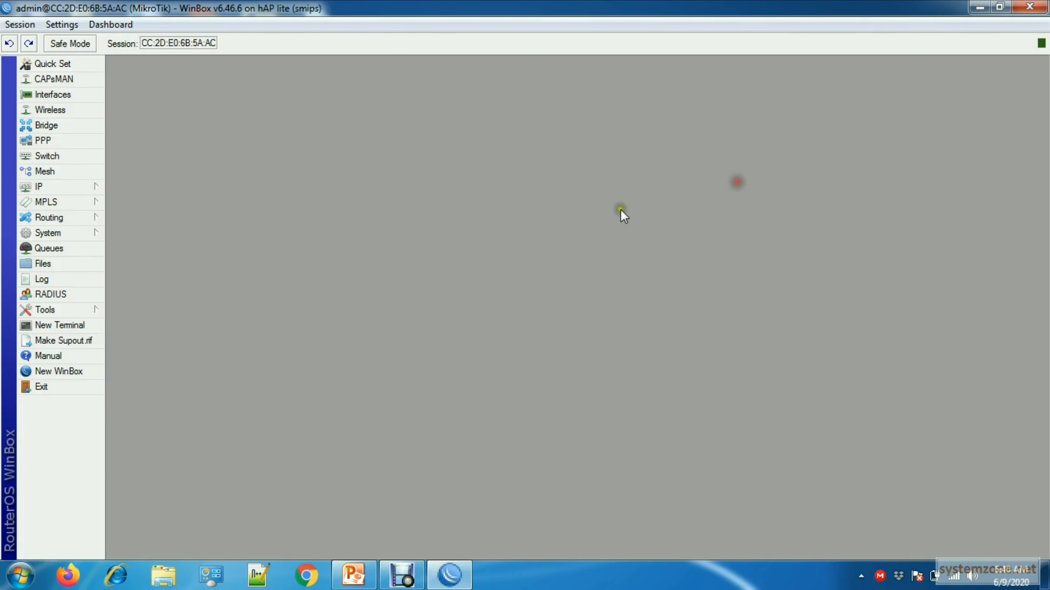
- Open the hsprof1 hotspot server profile and enable HTTPS as a login method
click(96, 191)
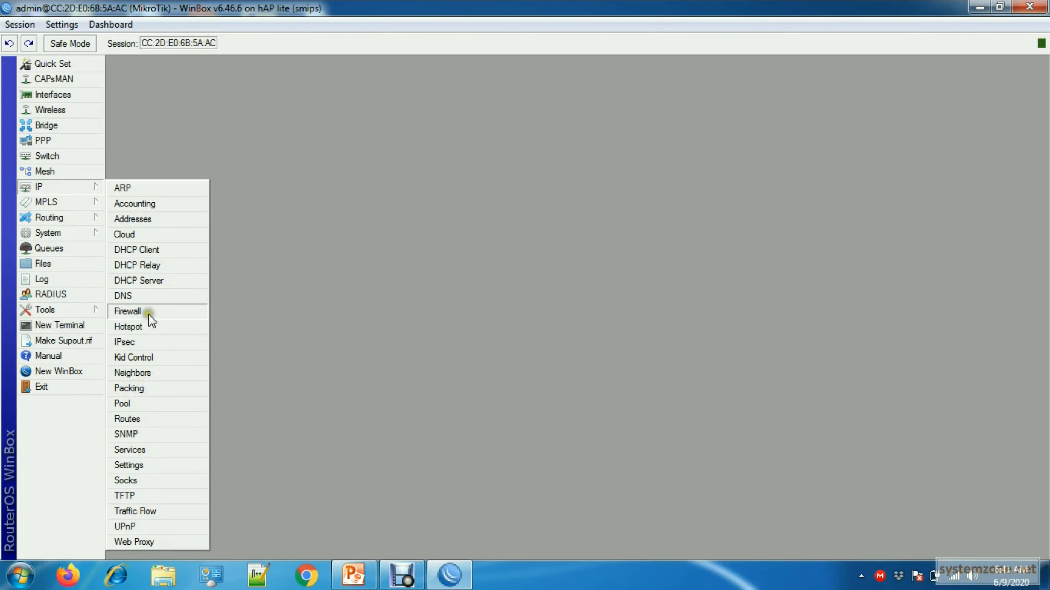
click(146, 328)
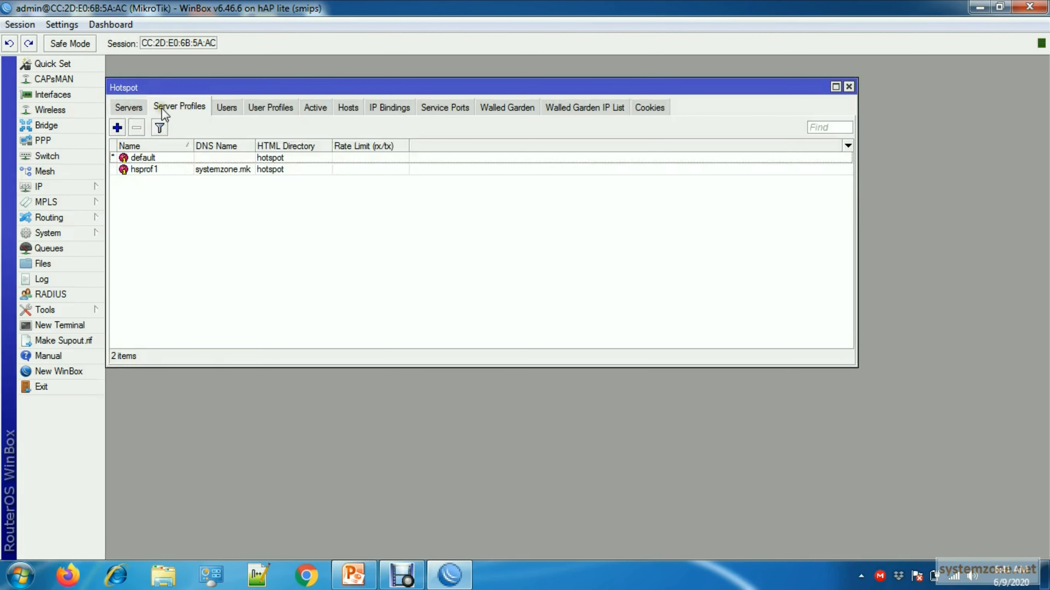
click(218, 173)
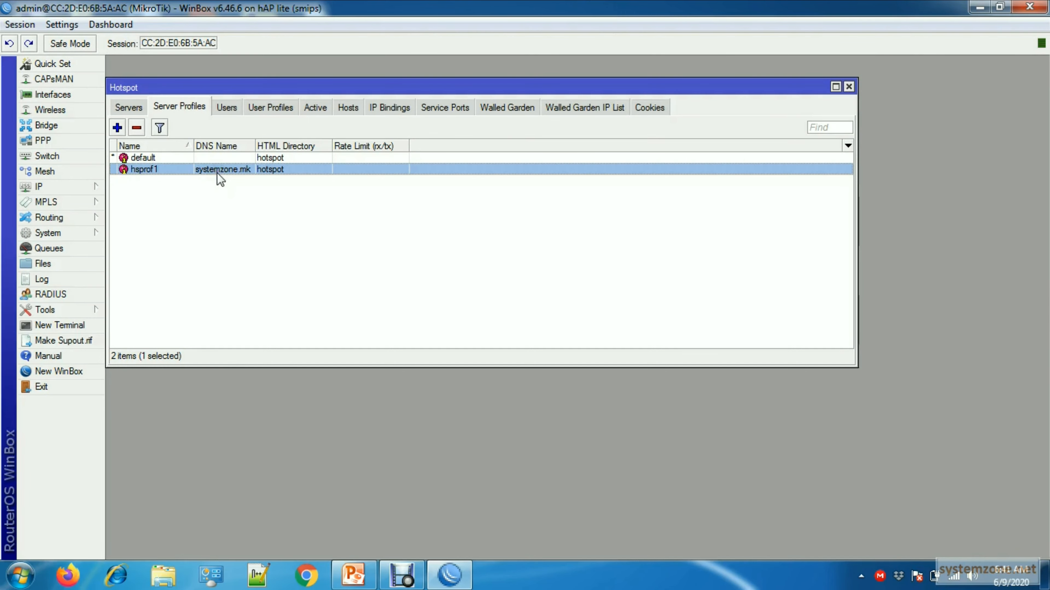
double_click(217, 173)
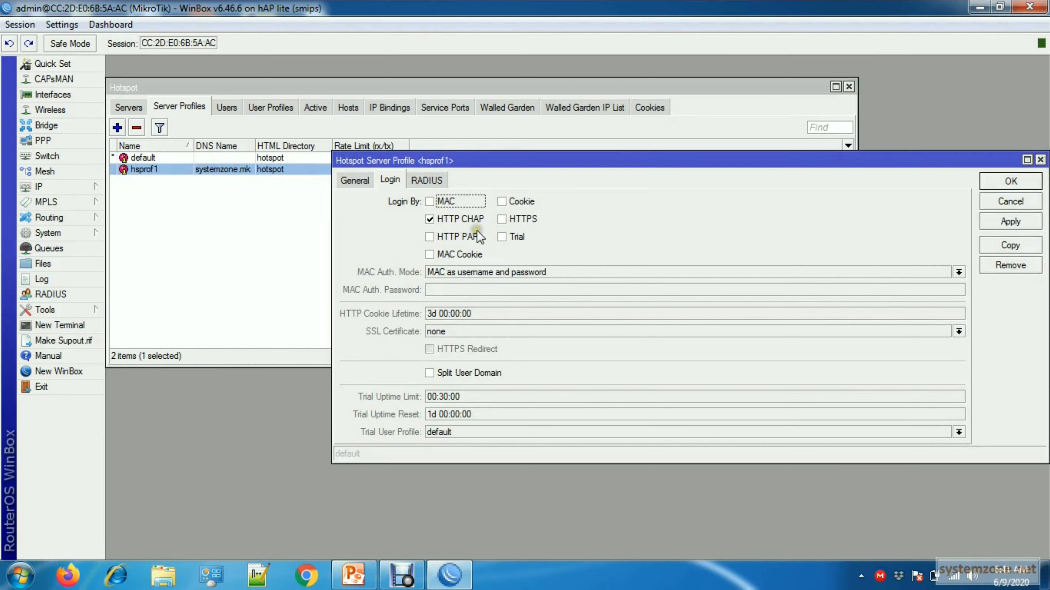
click(392, 178)
click(498, 222)
- Set the profile's SSL certificate to Hotspot Server with HTTPS Redirect enabled, then save it and close the Hotspot window
click(483, 332)
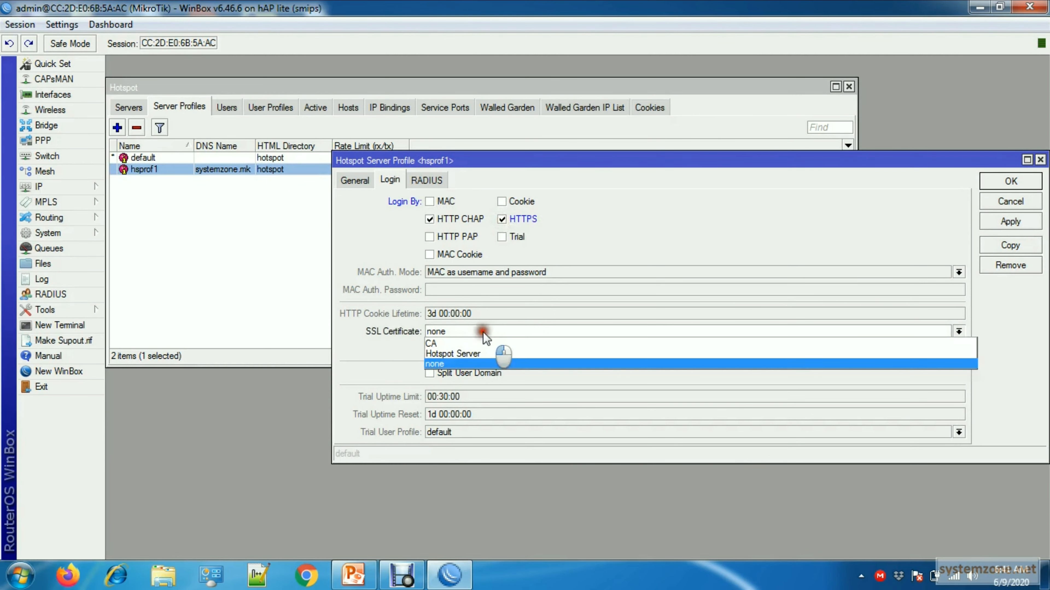
click(488, 353)
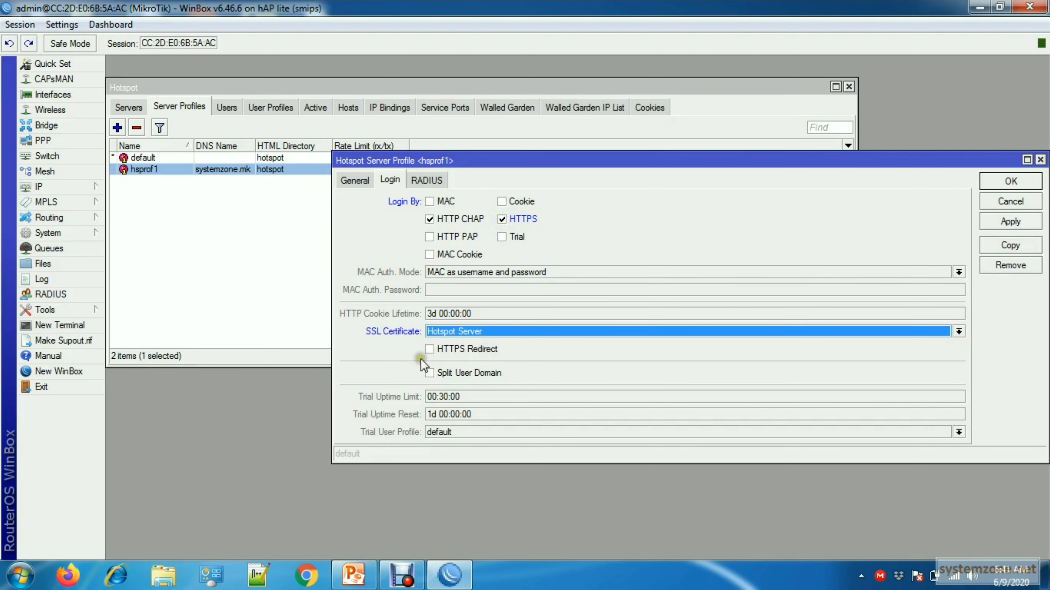
click(430, 349)
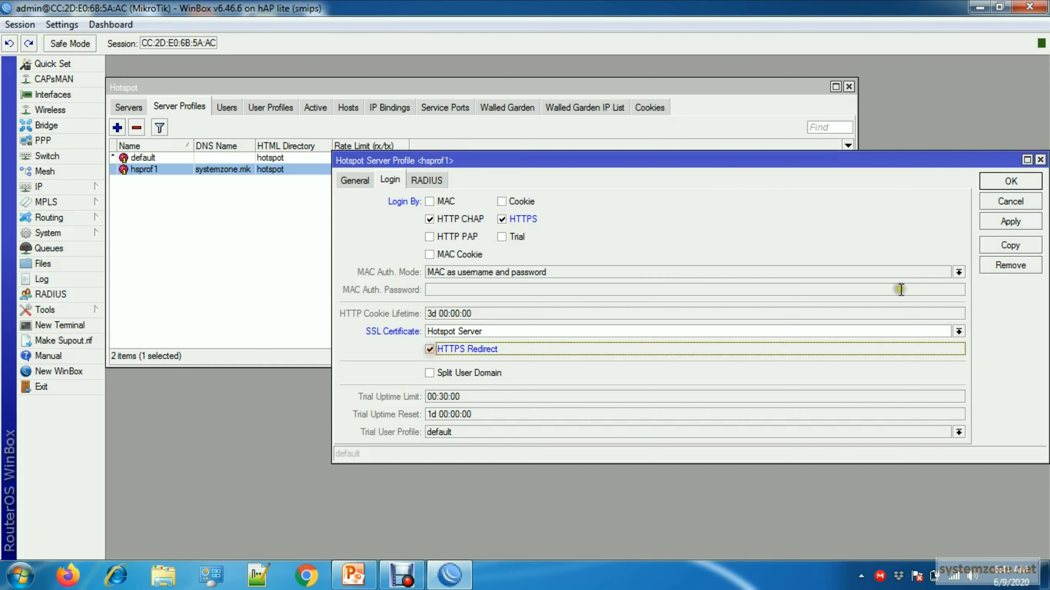
click(1009, 222)
click(1009, 184)
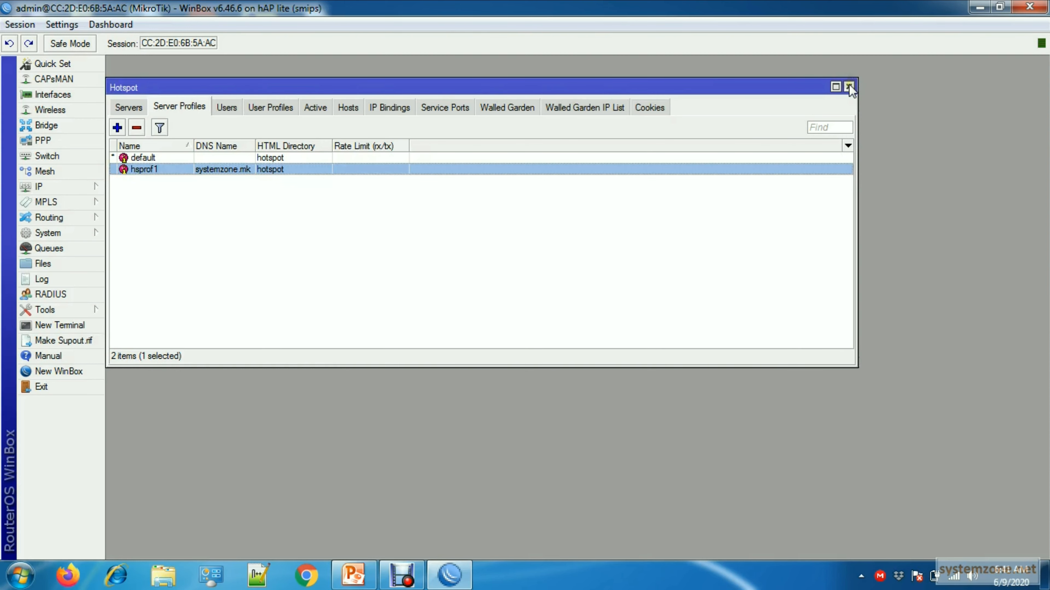
click(848, 86)
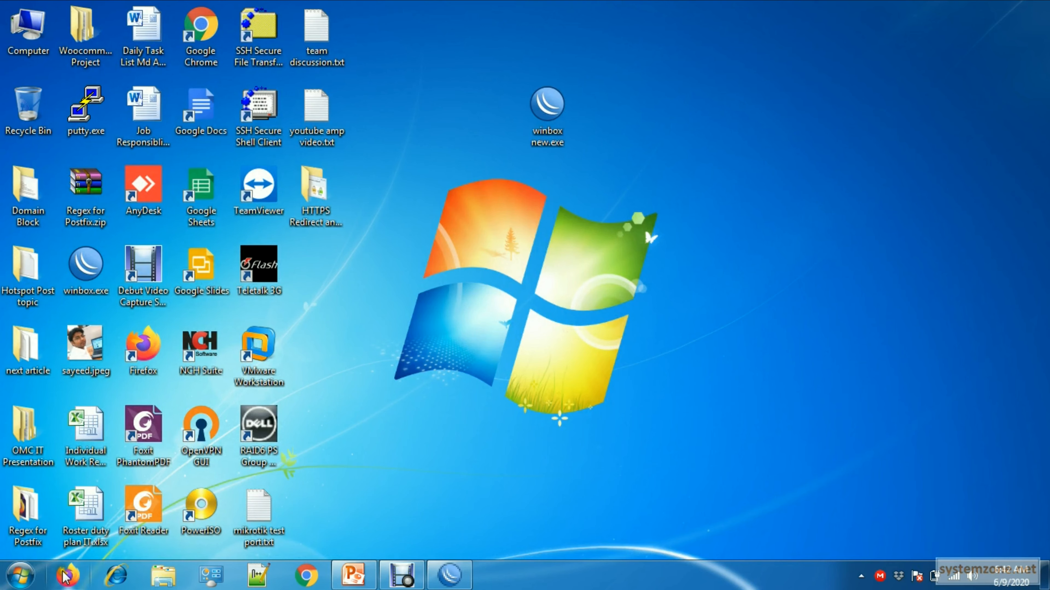
- Switch to Firefox and go to systemzone.net to test the hotspot redirect
click(66, 577)
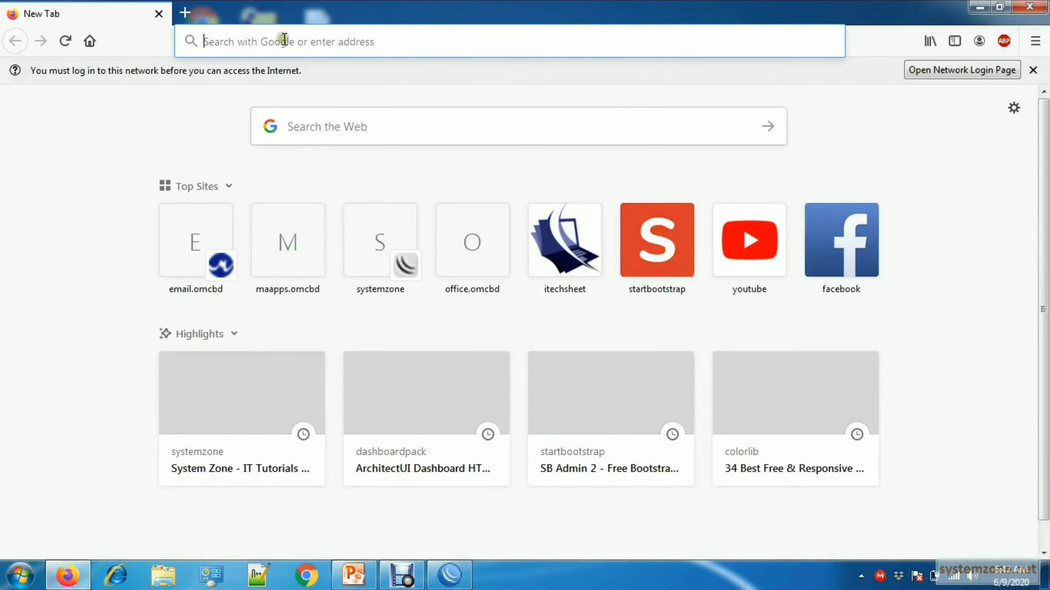
click(284, 40)
text(syst)
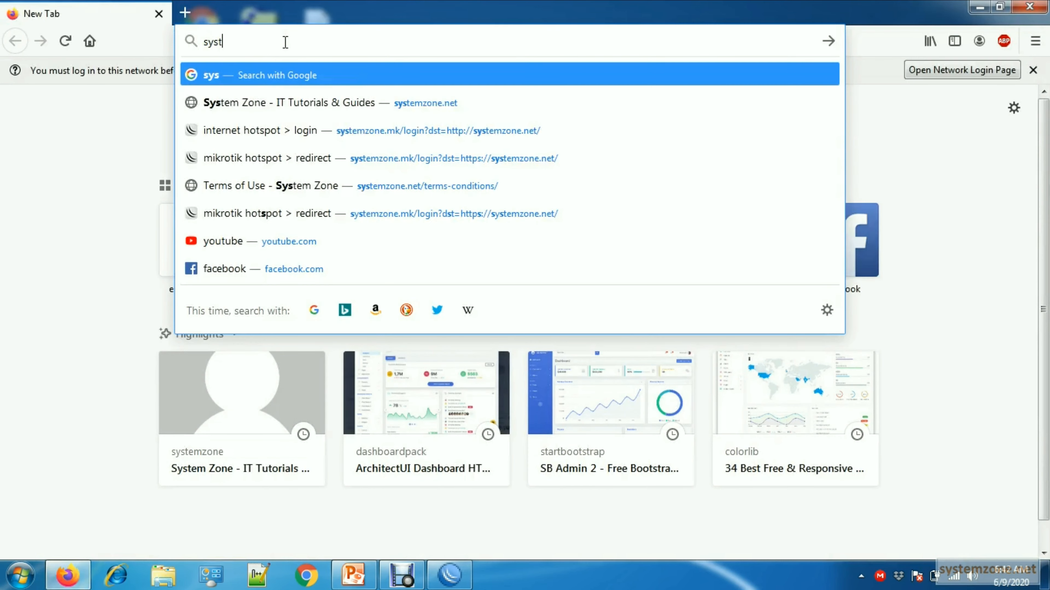
text(emzone)
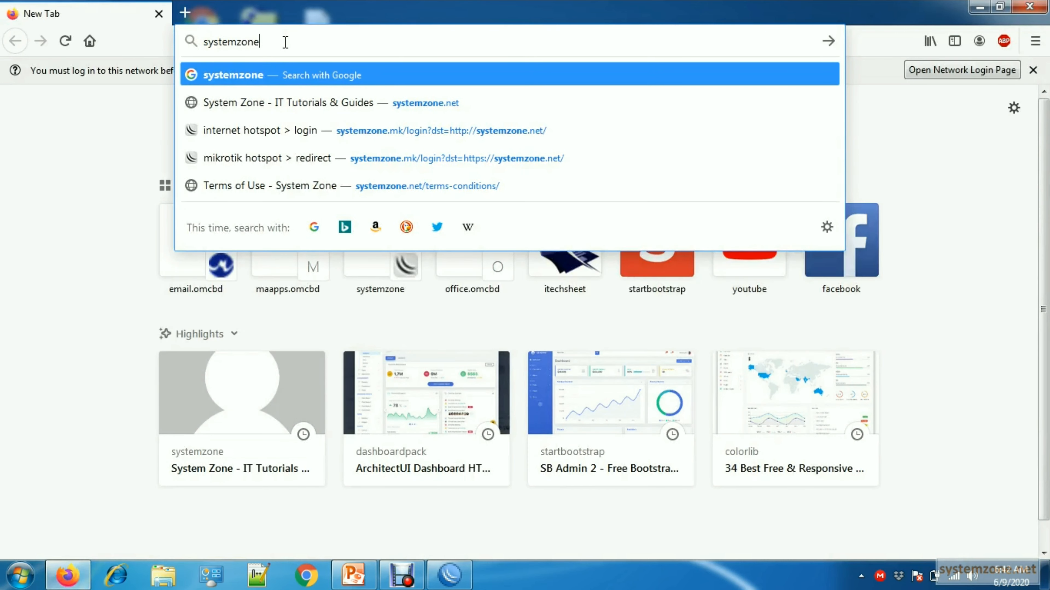
text(.net)
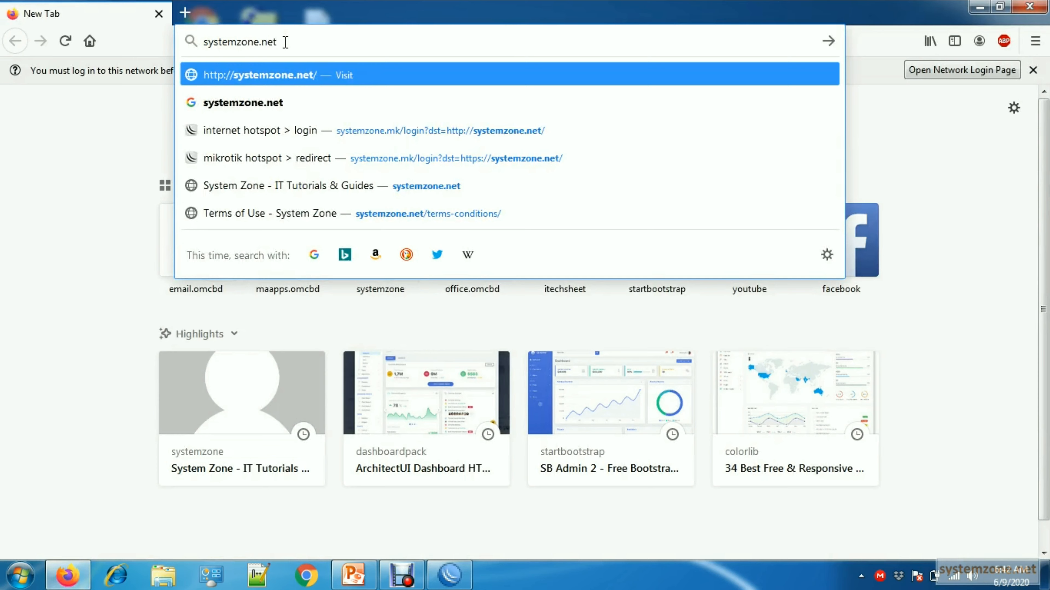
key(Return)
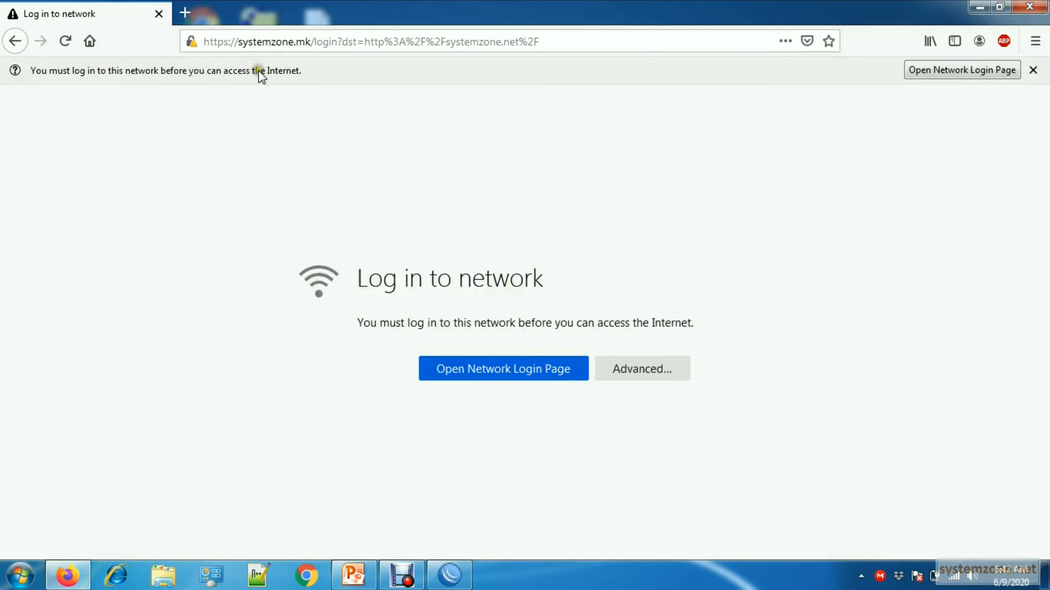
- Accept the certificate risk to continue to the hotspot login page and check its HTTPS address
click(620, 375)
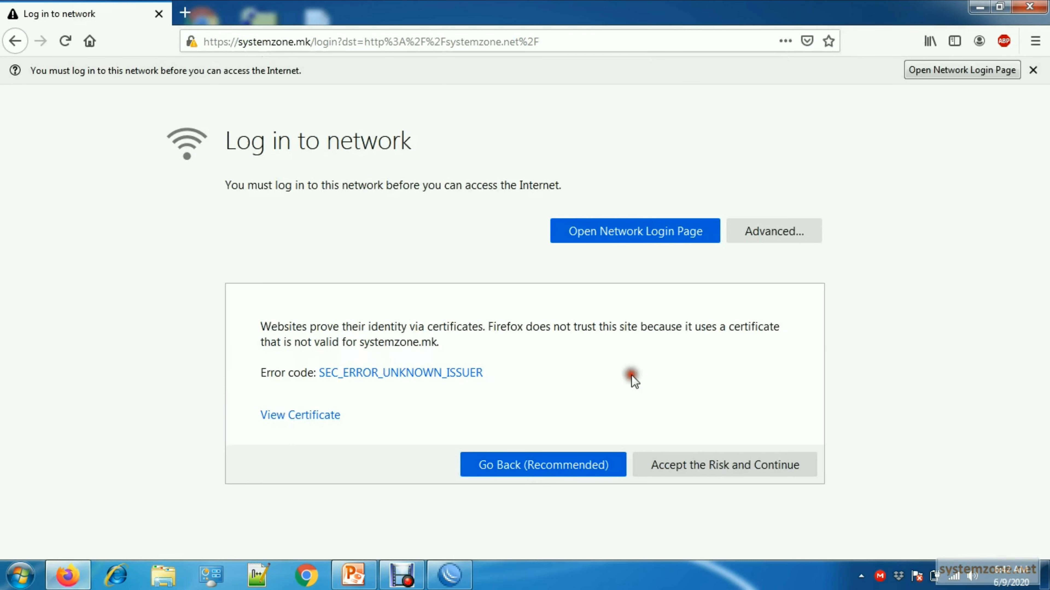
click(673, 465)
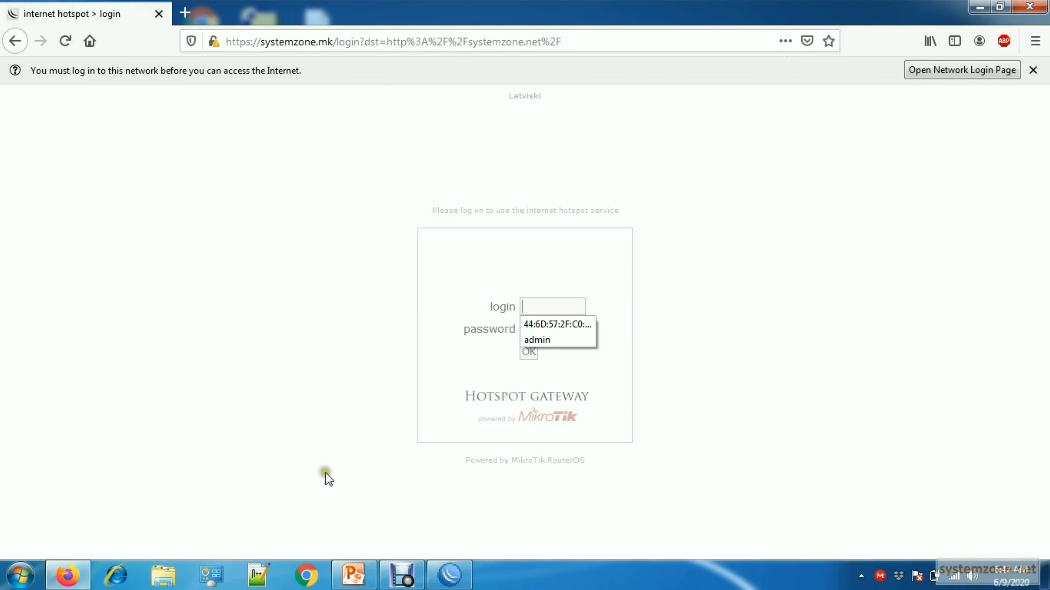
click(242, 42)
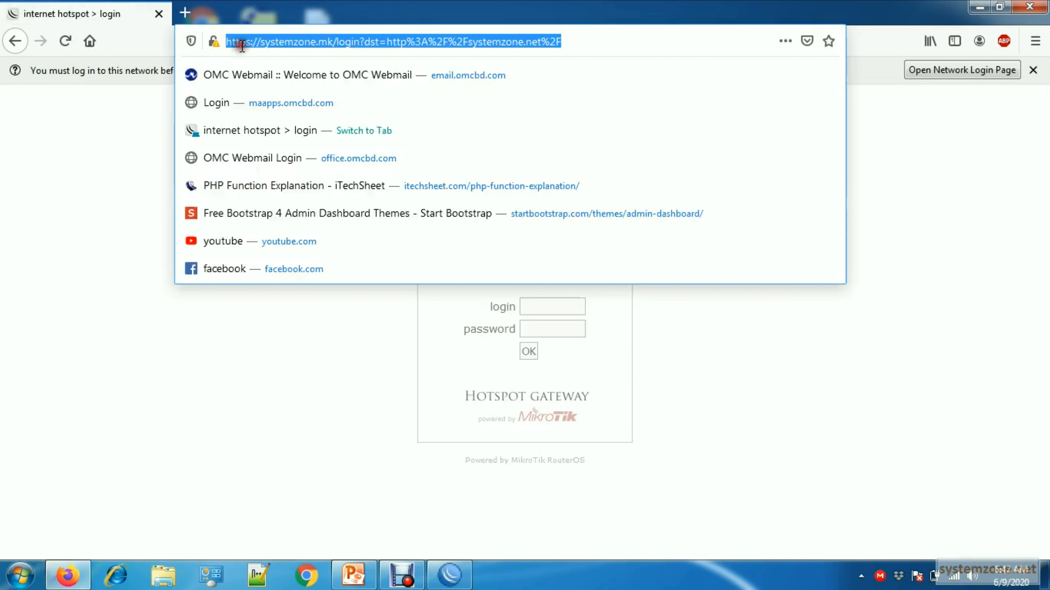
click(602, 43)
click(932, 224)
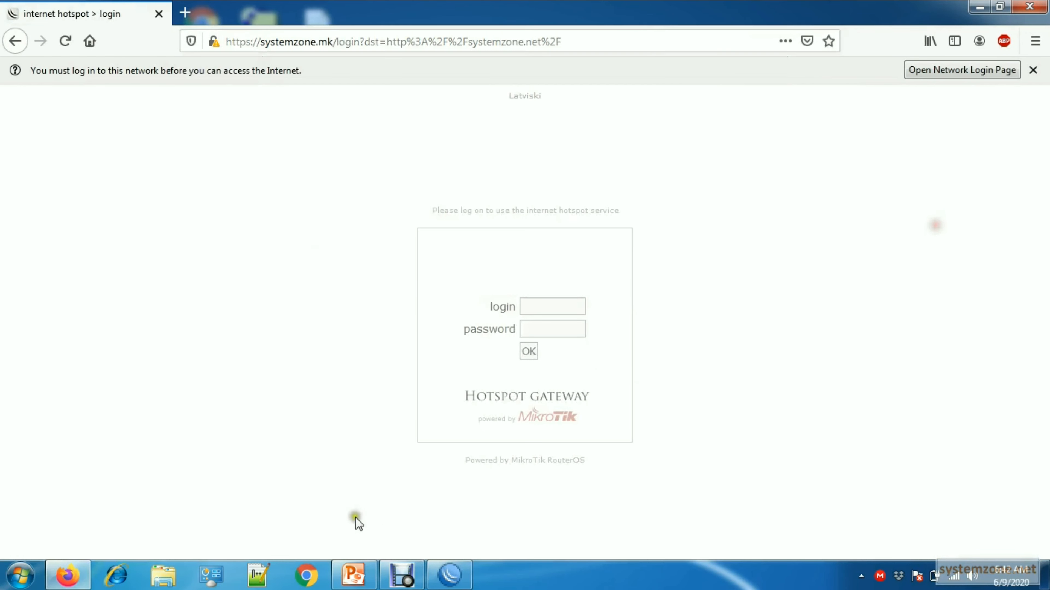
- Log in to the hotspot as admin with the account password, dismiss the network login notice and minimize the browser
click(546, 306)
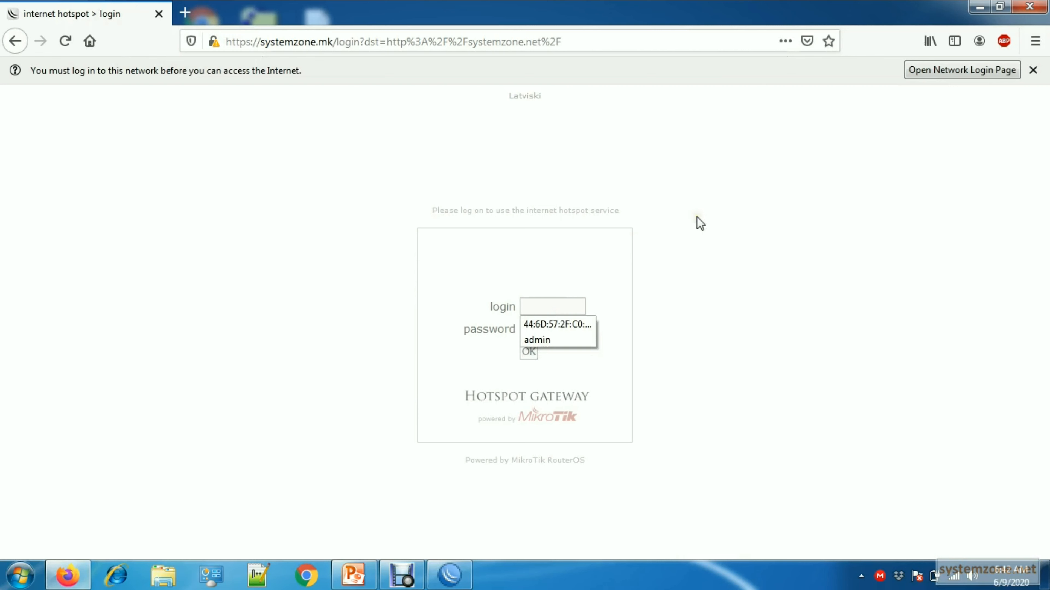
text(admin)
key(Tab)
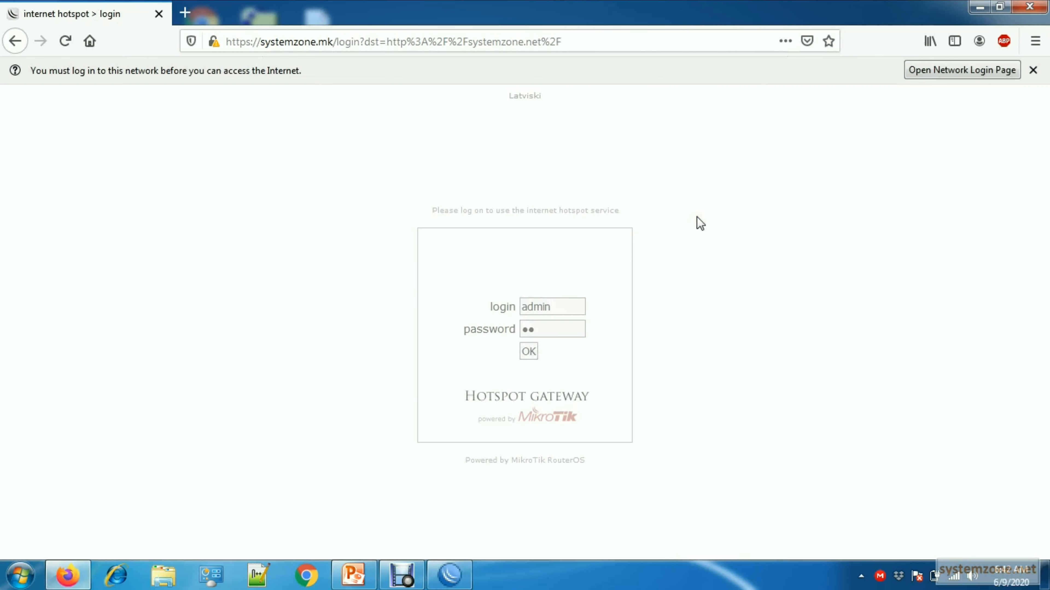
text(•••••••••)
click(529, 353)
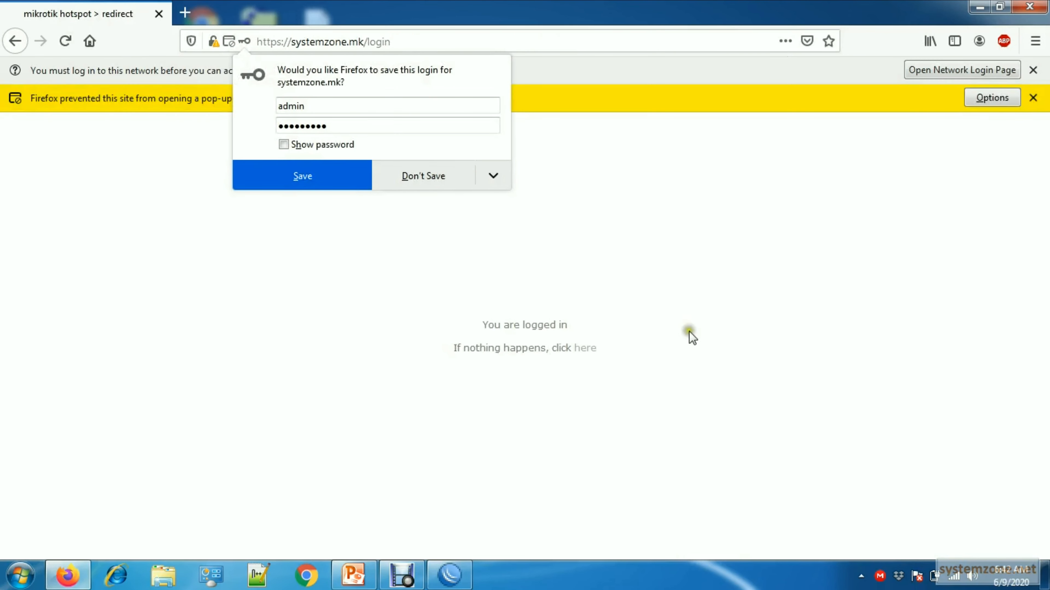
click(1033, 70)
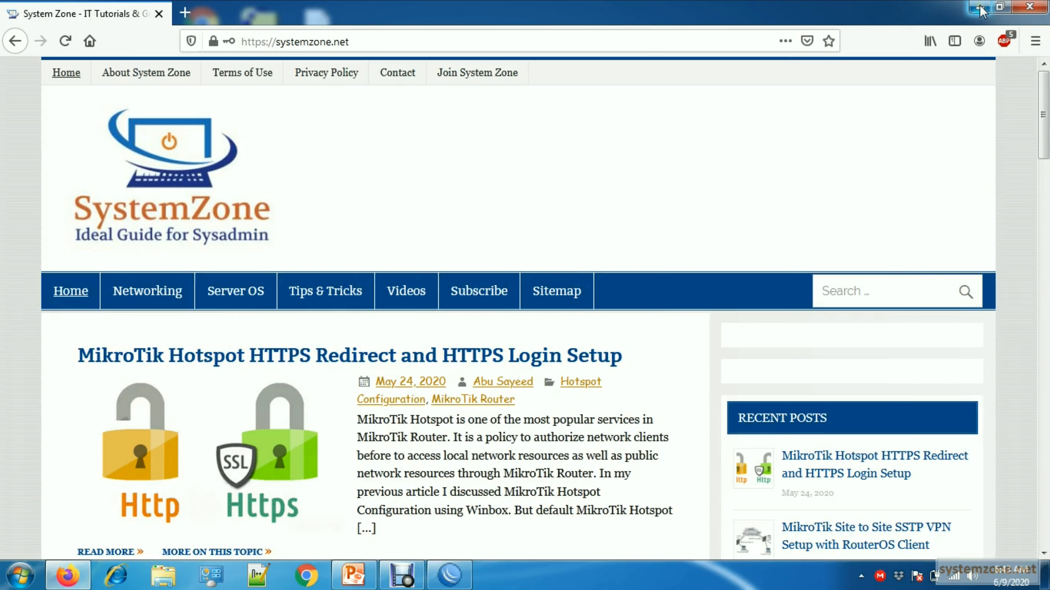
click(979, 7)
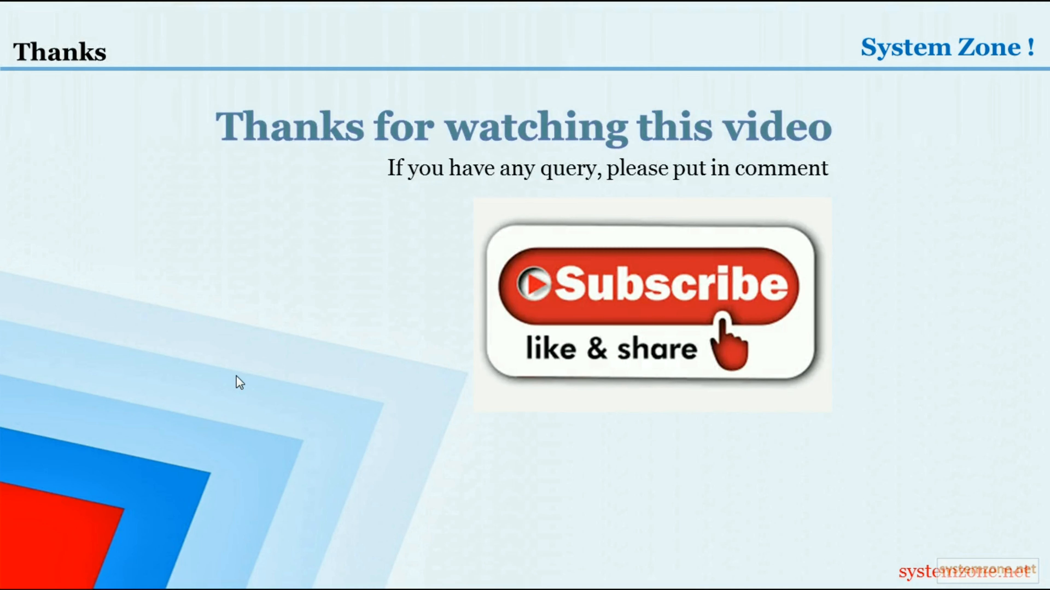